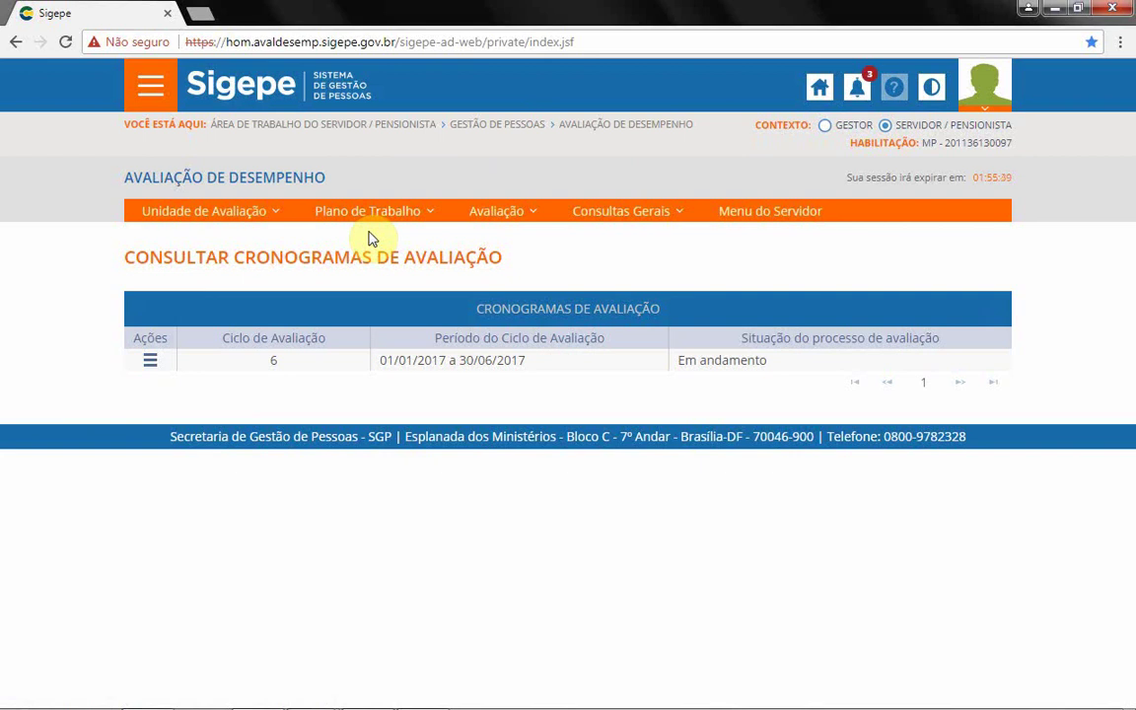
# - Open the page for preparing the team's work plan (Elaborar Plano de Trabalho da Equipe)
pyautogui.click(426, 219)
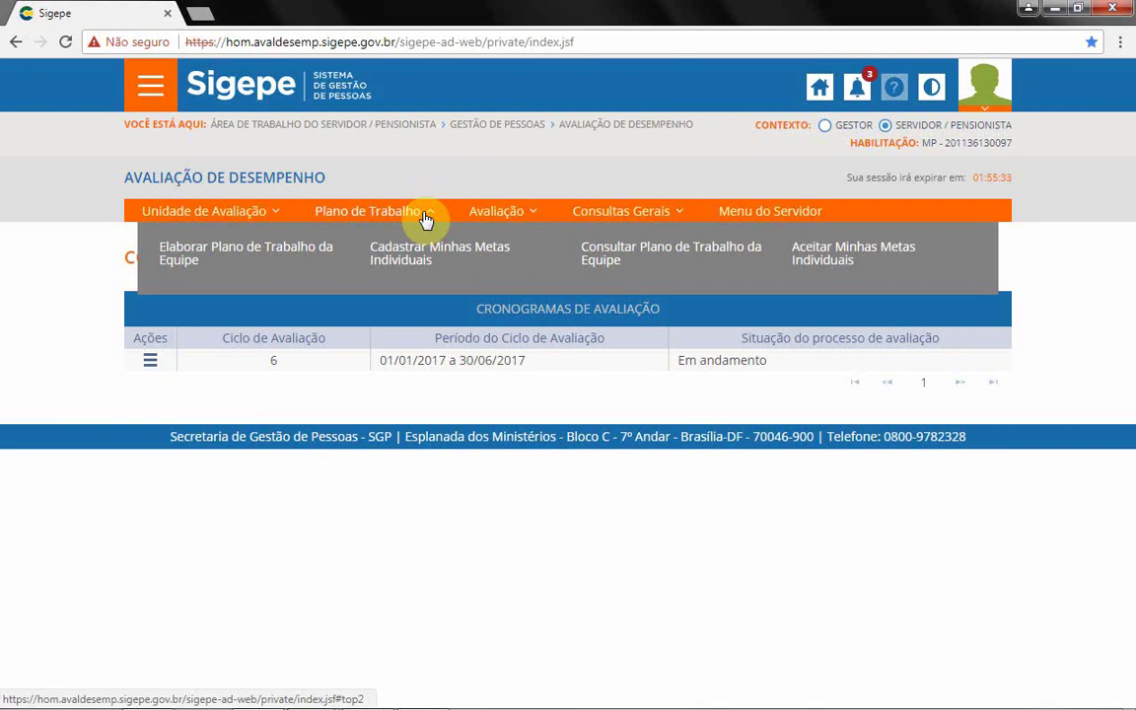
pyautogui.click(296, 255)
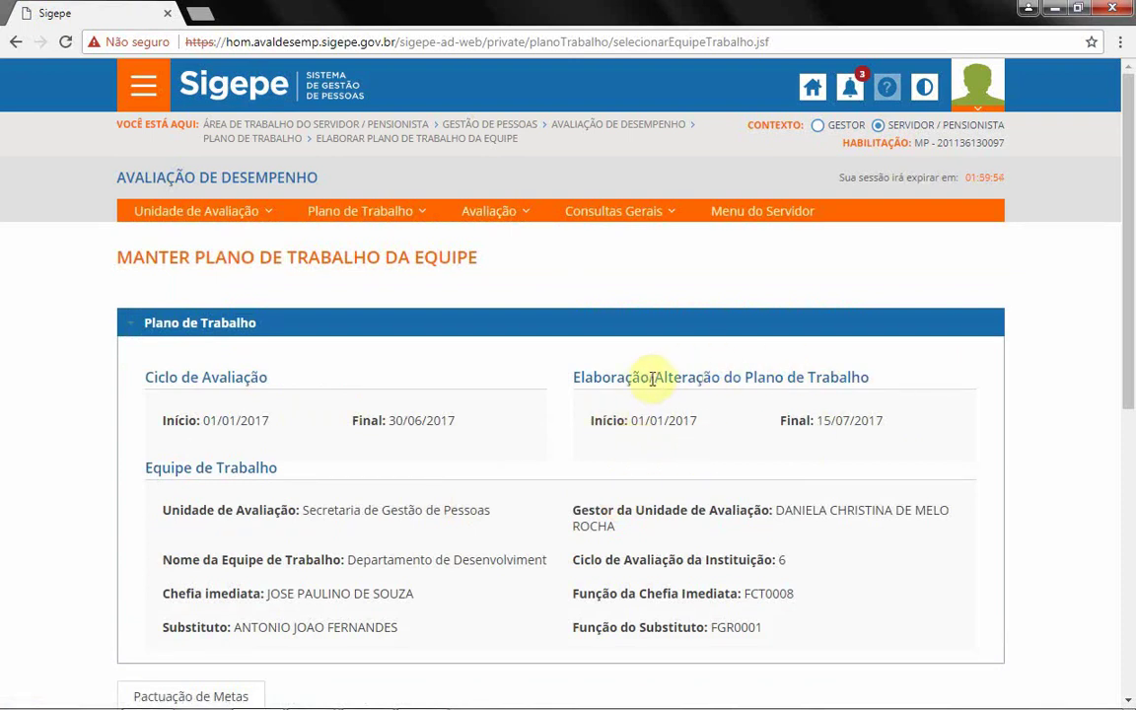
# - Examine the work plan's evaluation cycle, preparation and alteration period, and the team's unit, manager, substitute and institution cycle details
pyautogui.moveTo(650, 378); pyautogui.dragTo(723, 376)
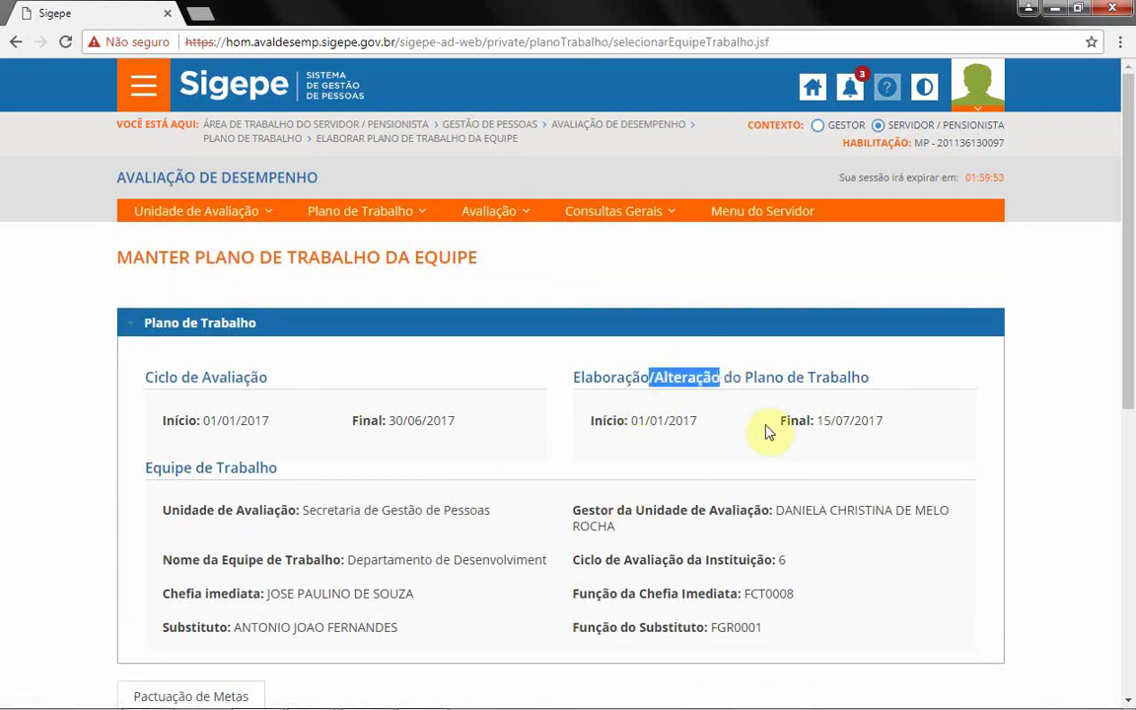
pyautogui.scroll(-1, 267, 483)
pyautogui.scroll(-1, 267, 483)
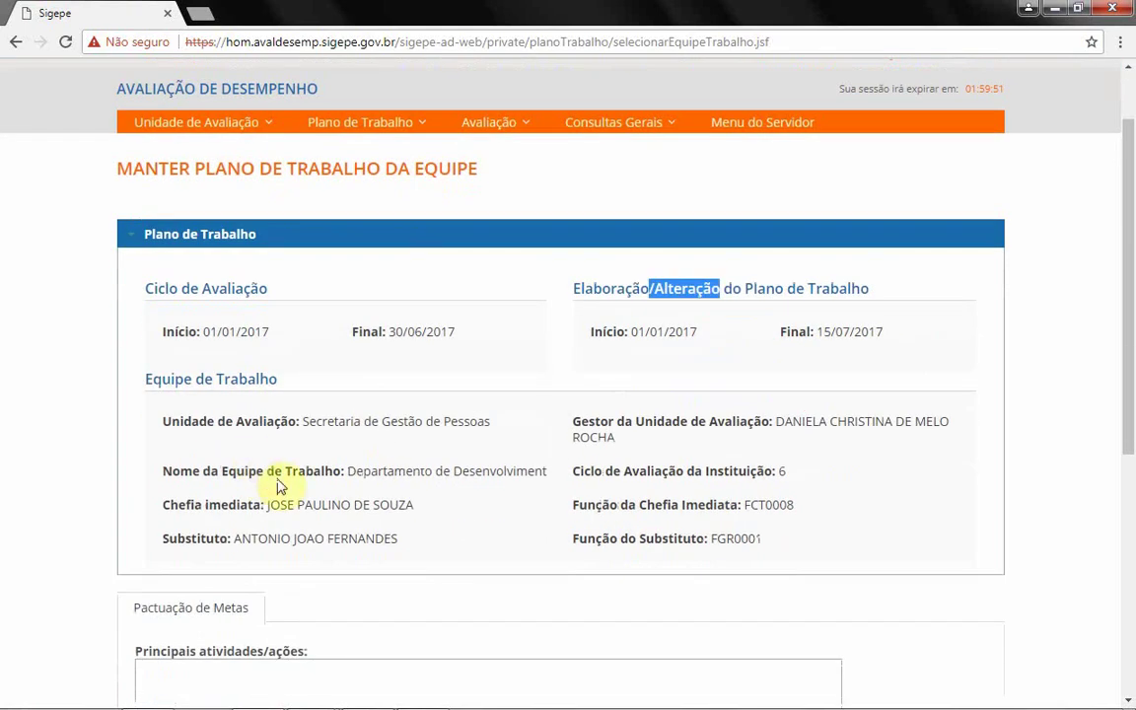
pyautogui.moveTo(266, 539); pyautogui.dragTo(337, 538)
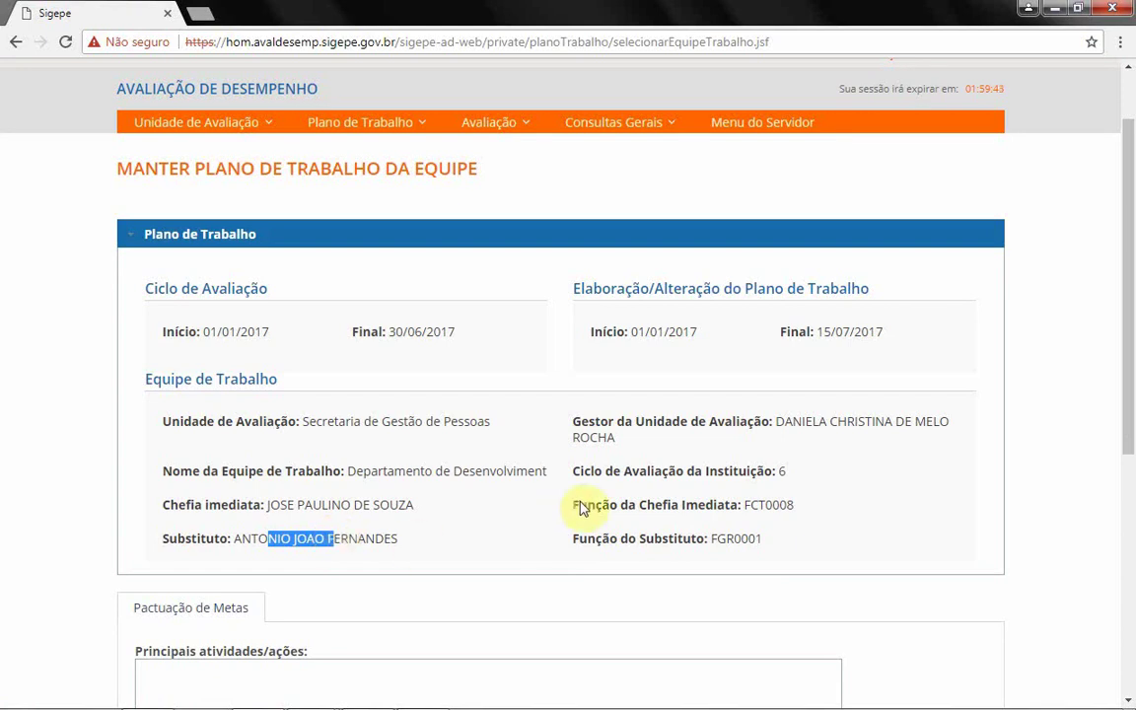
pyautogui.moveTo(800, 422); pyautogui.dragTo(917, 423)
pyautogui.click(915, 422)
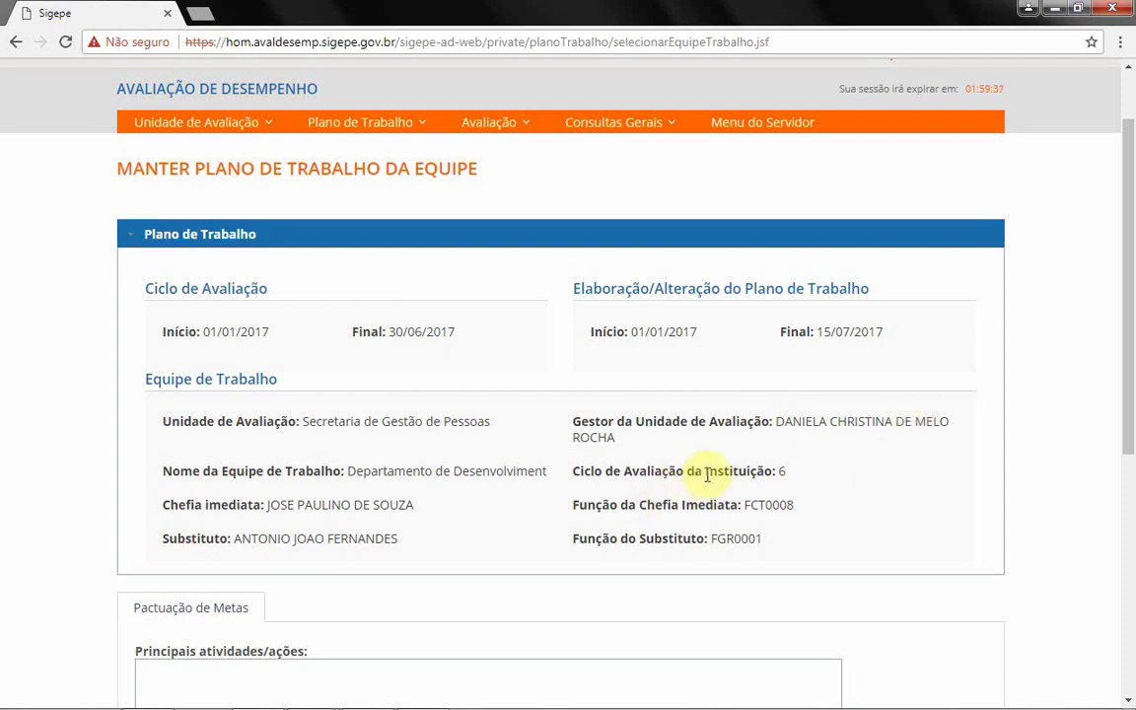
pyautogui.moveTo(717, 470); pyautogui.dragTo(796, 471)
pyautogui.click(778, 471)
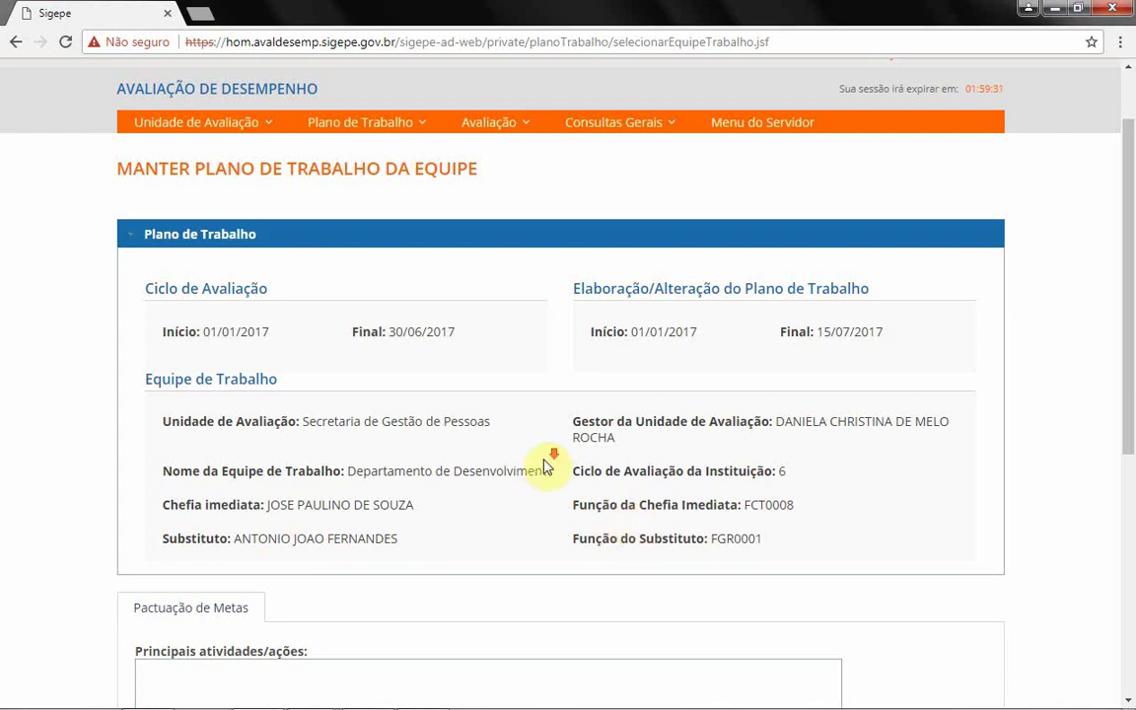
# - Examine the Pactuação de Metas section, including the main activities field, the active team list and the team history
pyautogui.scroll(-3, 545, 464)
pyautogui.scroll(-5, 545, 464)
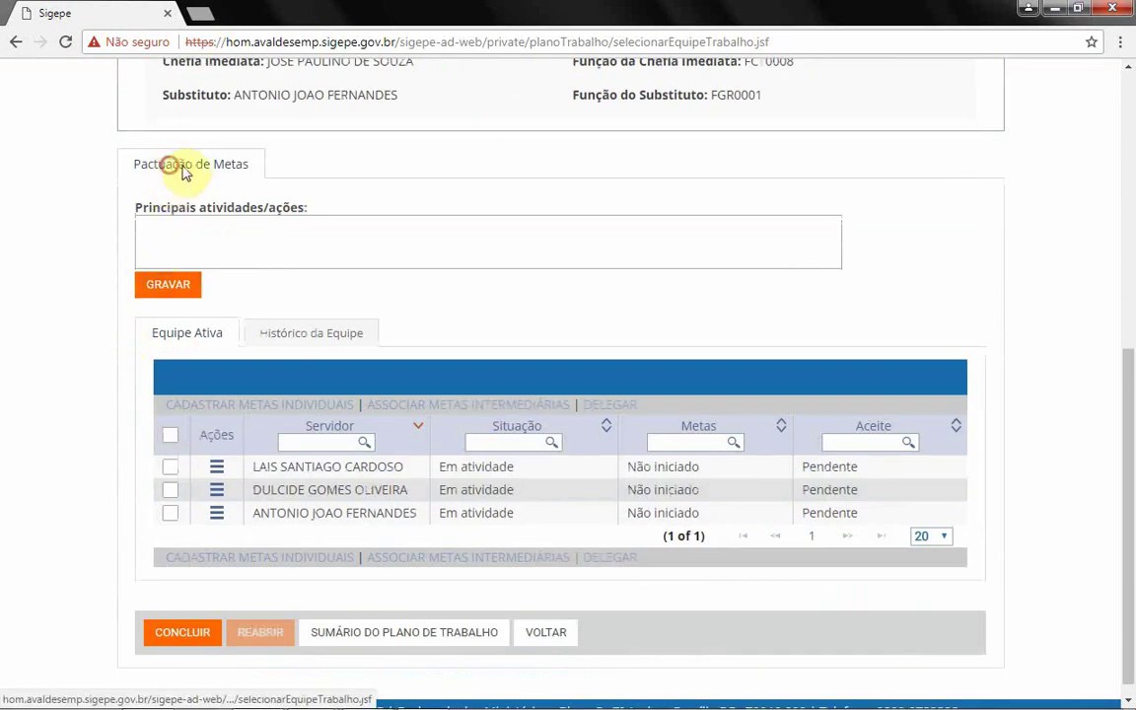
pyautogui.moveTo(170, 162); pyautogui.dragTo(228, 163)
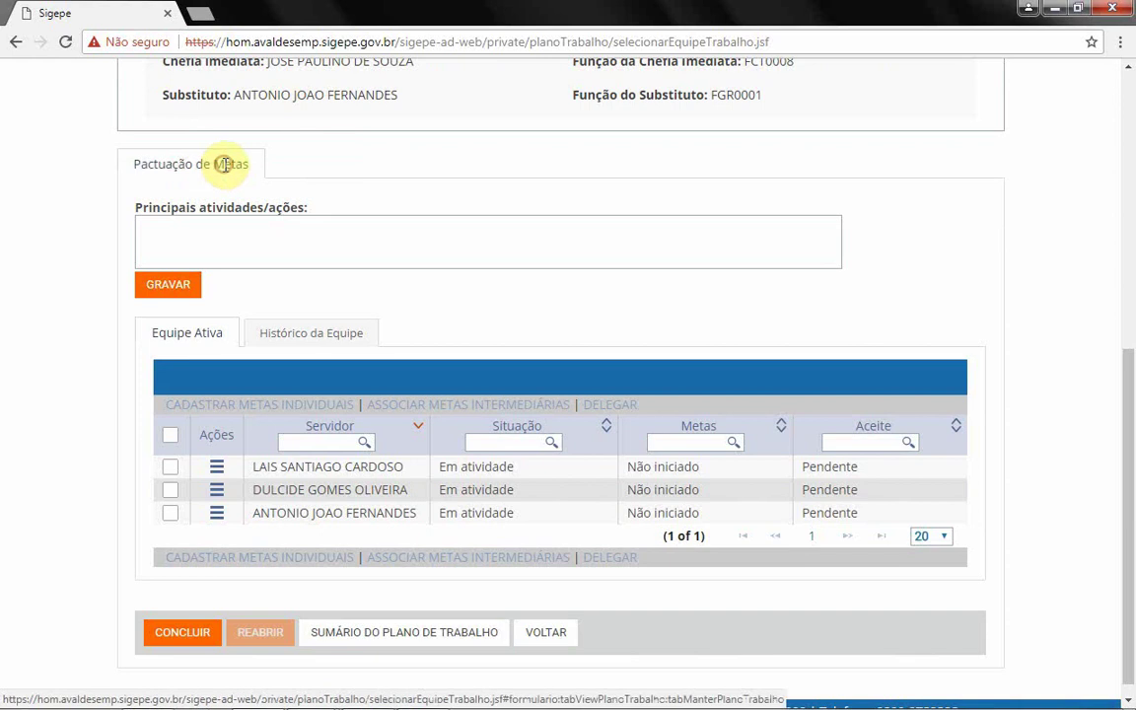
pyautogui.moveTo(160, 207); pyautogui.dragTo(286, 210)
pyautogui.click(261, 220)
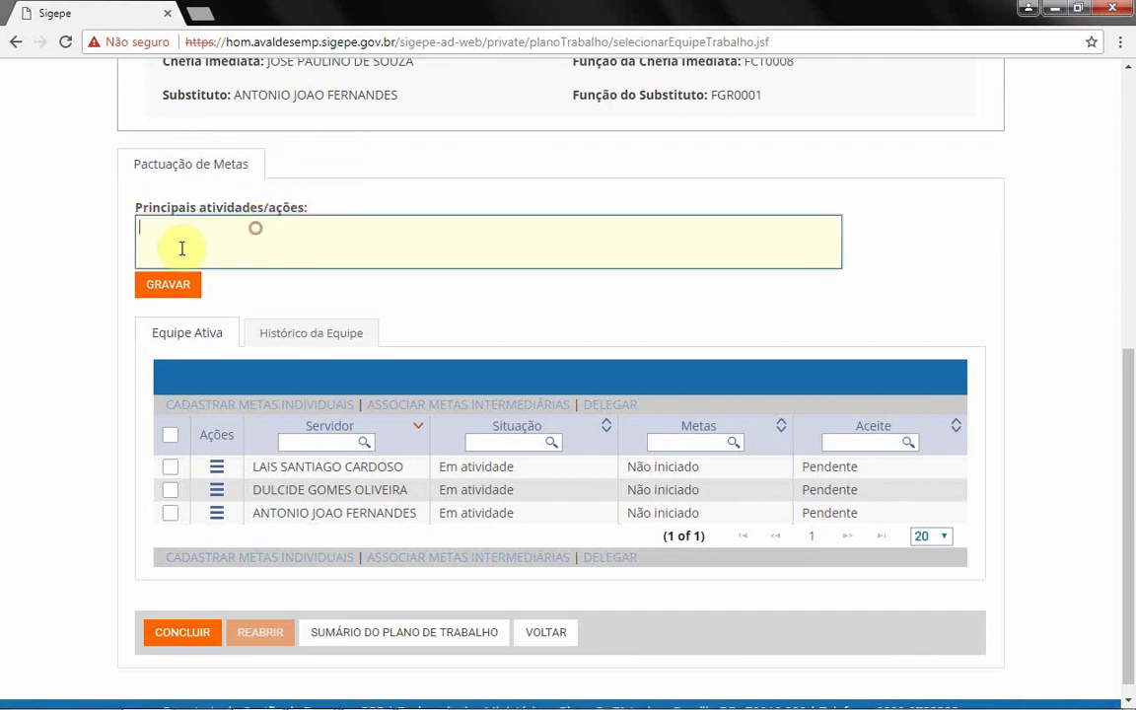
pyautogui.scroll(5, 191, 248)
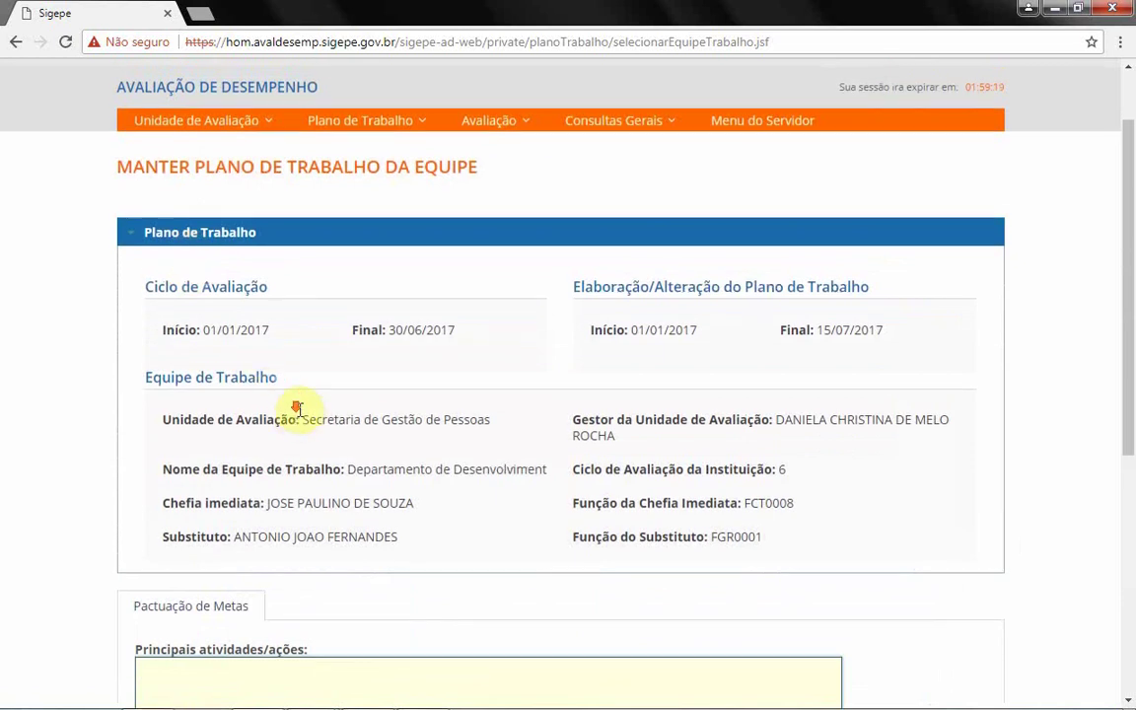
pyautogui.scroll(-4, 318, 381)
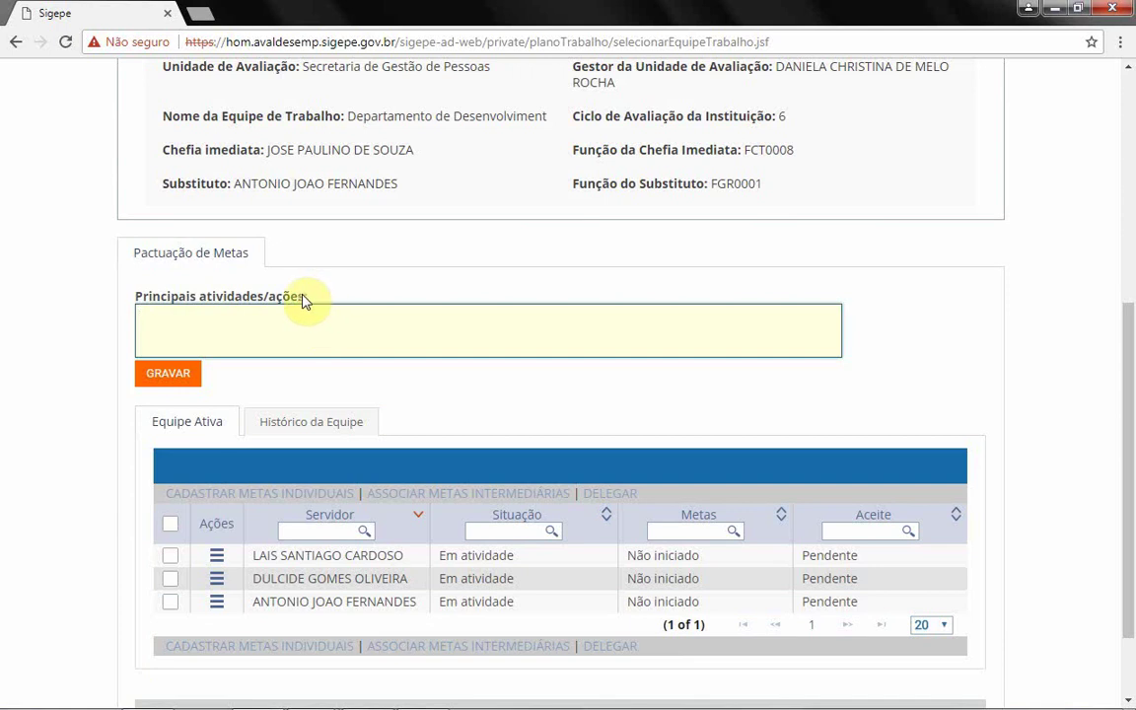
pyautogui.scroll(-2, 304, 300)
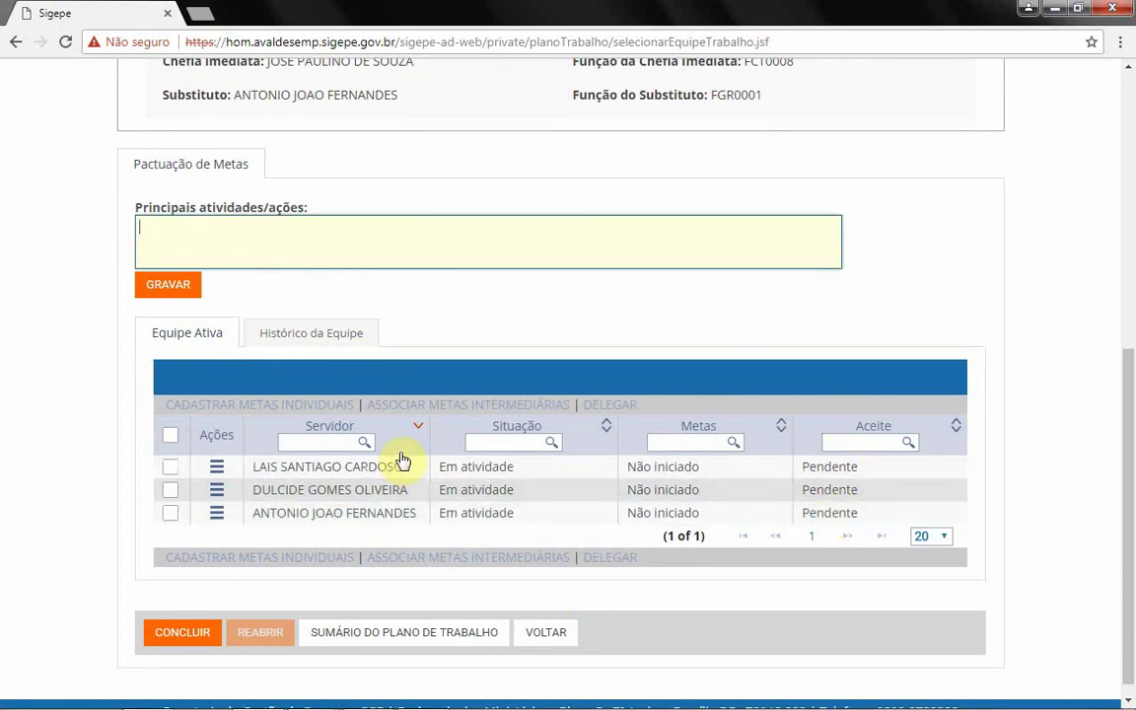
pyautogui.scroll(-1, 406, 442)
pyautogui.scroll(-1, 406, 442)
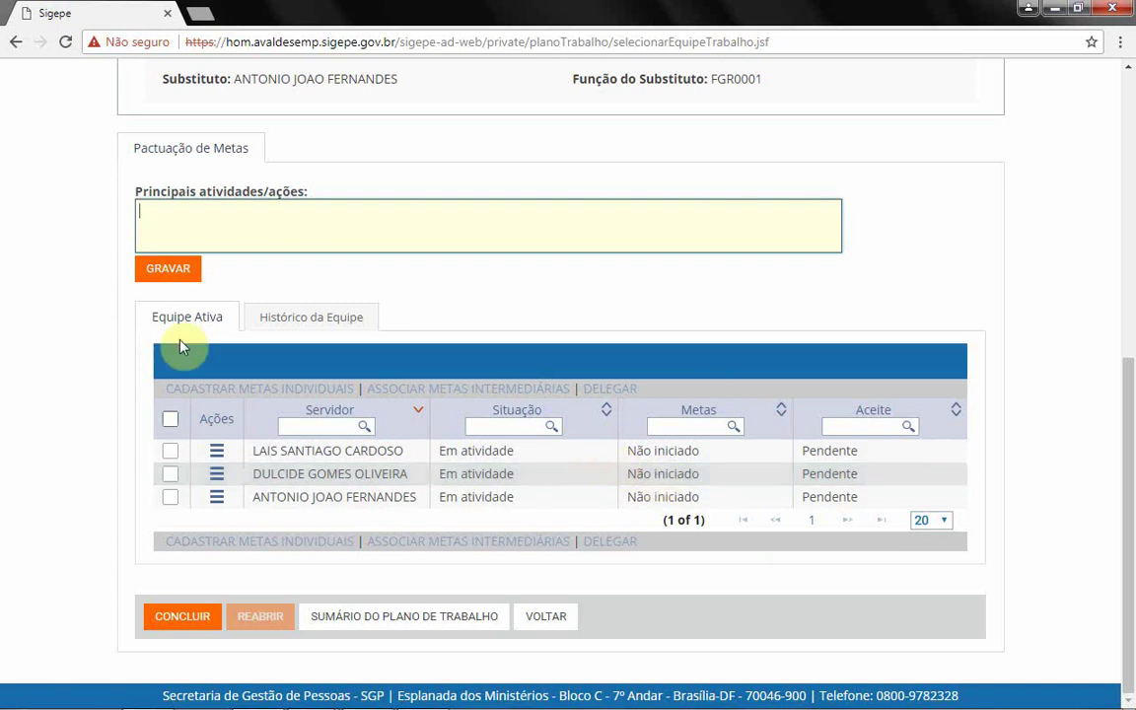
pyautogui.click(291, 318)
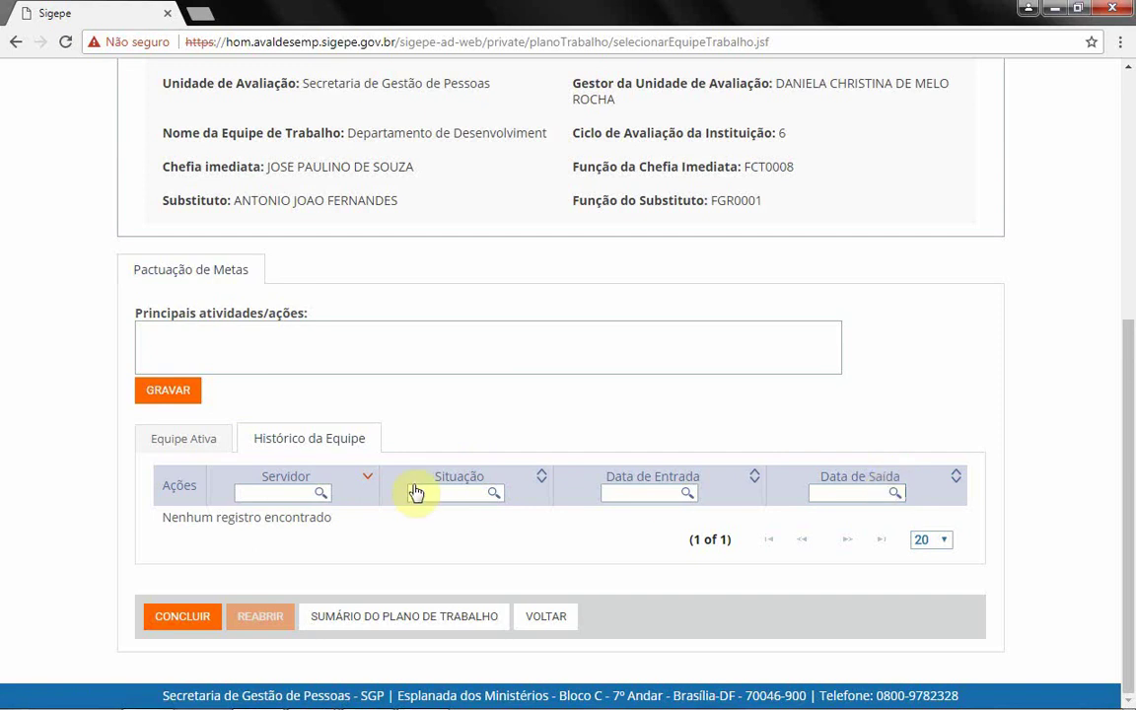
pyautogui.click(158, 441)
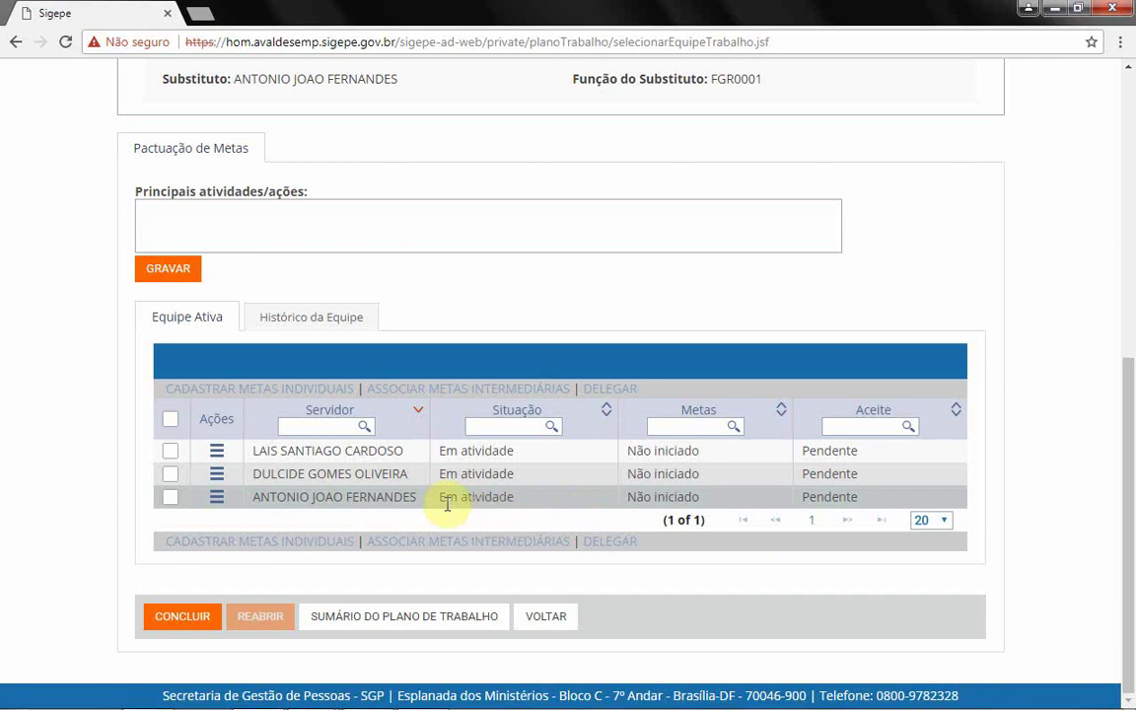
# - Open the individual goals (Metas Individuais) form for the first employee in the active team list
pyautogui.click(216, 452)
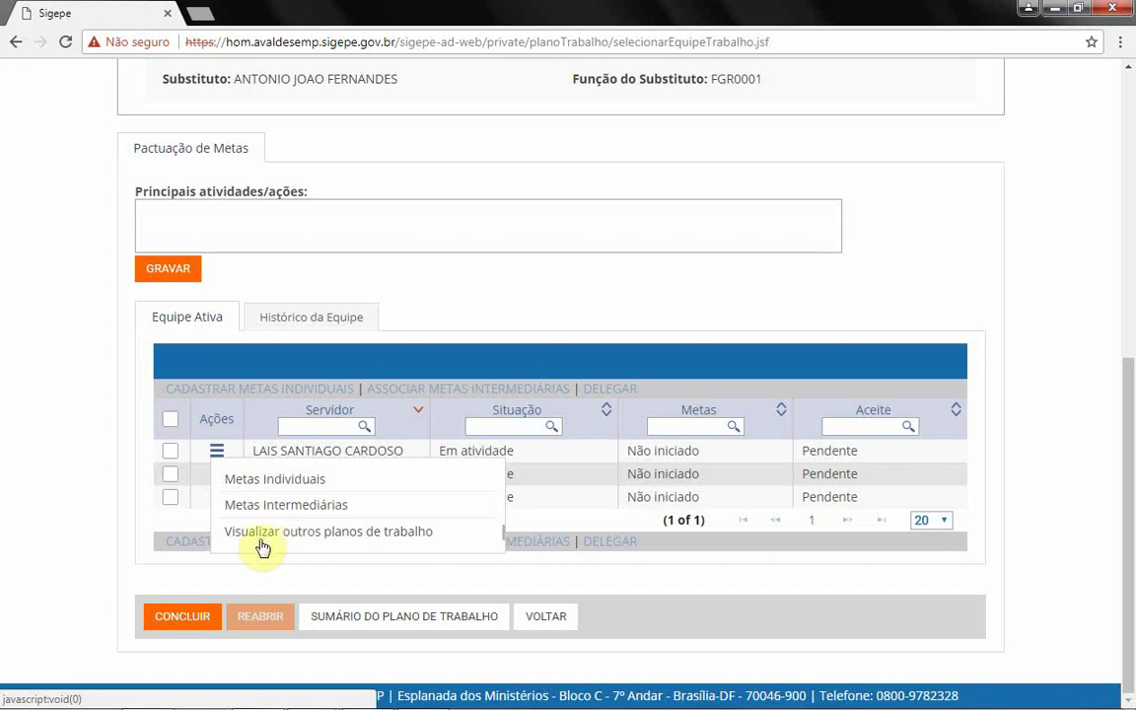
pyautogui.click(258, 481)
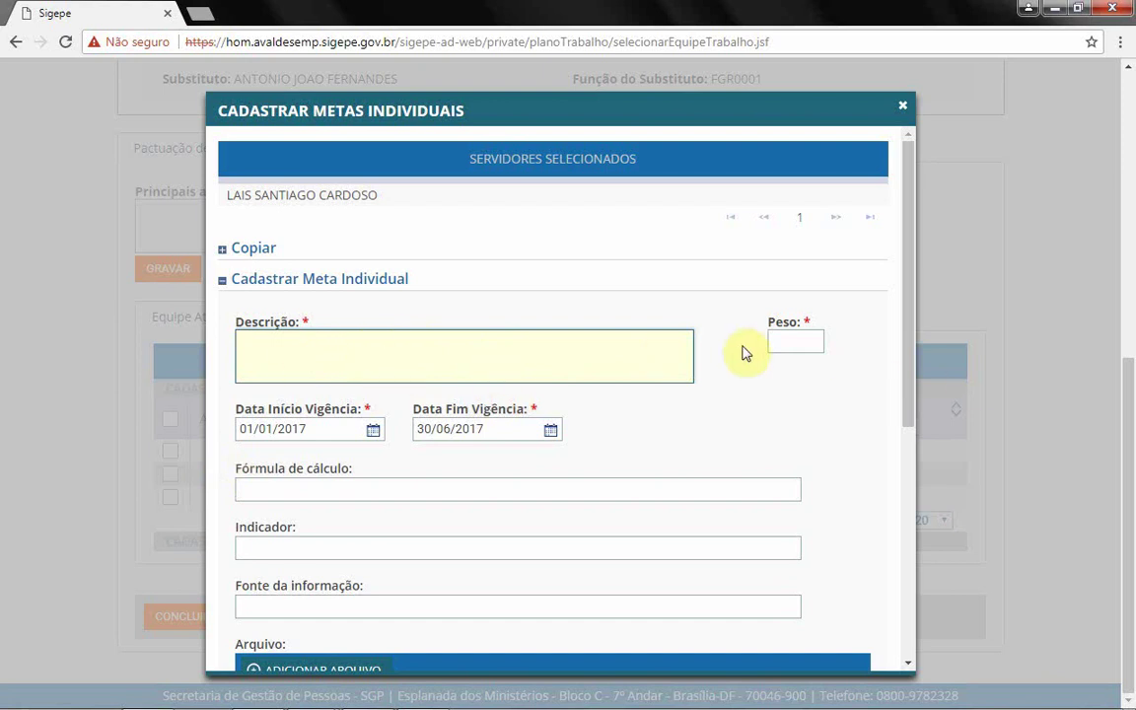
# - Switch to the cpfs file in Notepad and copy the individual goal "Realizar tratativa dos processos dentro do prazo estipulado conforme cada demanda."
pyautogui.hotkey('alt', 'Tab')
pyautogui.hotkey('alt', 'Tab')
pyautogui.hotkey('alt', 'Tab')
pyautogui.hotkey('alt', 'Tab')
pyautogui.hotkey('alt', 'Tab')
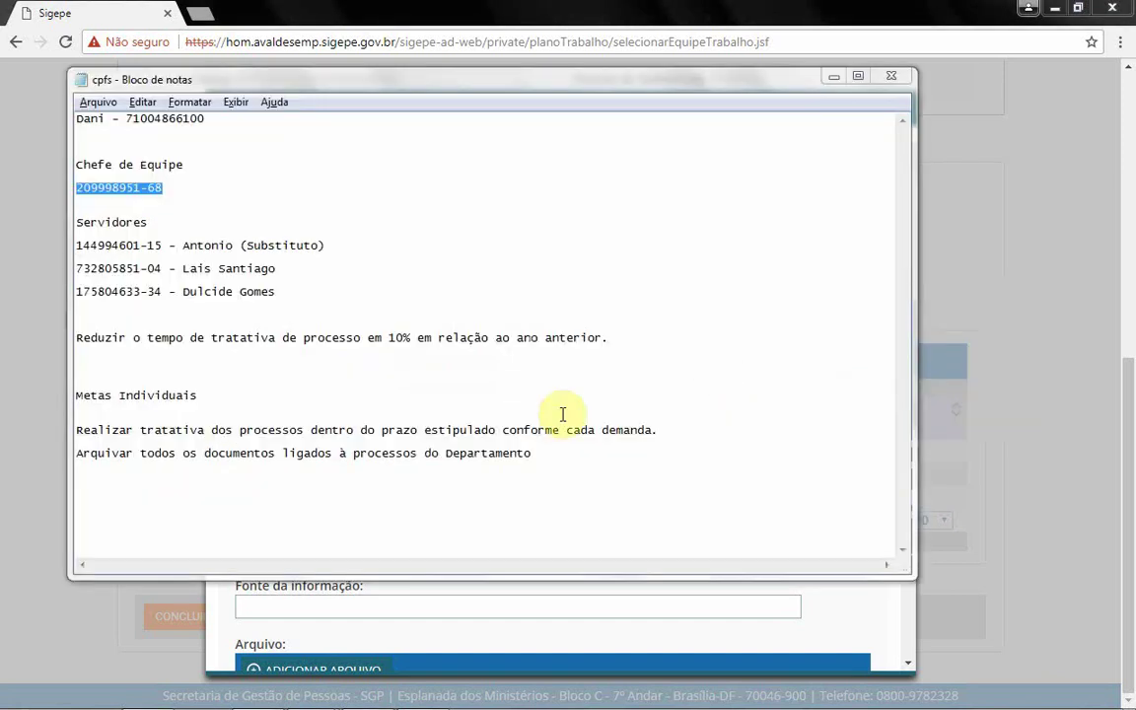
pyautogui.moveTo(659, 430); pyautogui.dragTo(25, 431)
pyautogui.hotkey('ctrl', 'c')
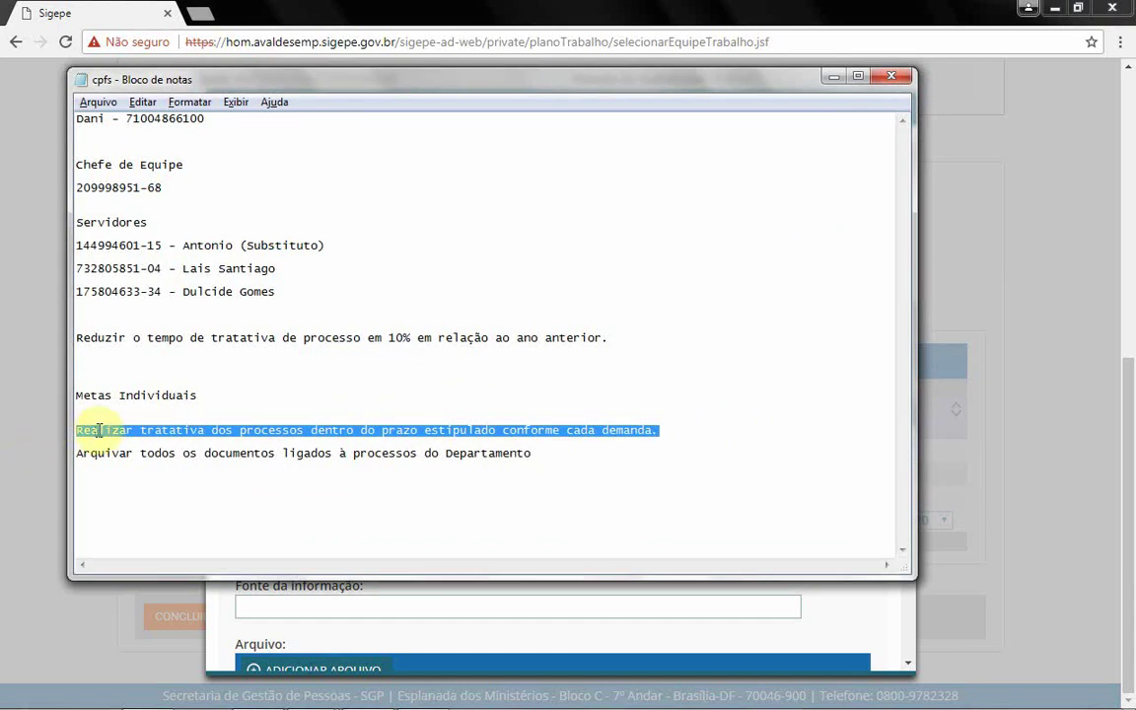
# - Return to Sigepe in the browser and fill the goal's Descrição with the copied text about handling processes within the stipulated deadline
pyautogui.hotkey('alt', 'Tab')
pyautogui.click(269, 358)
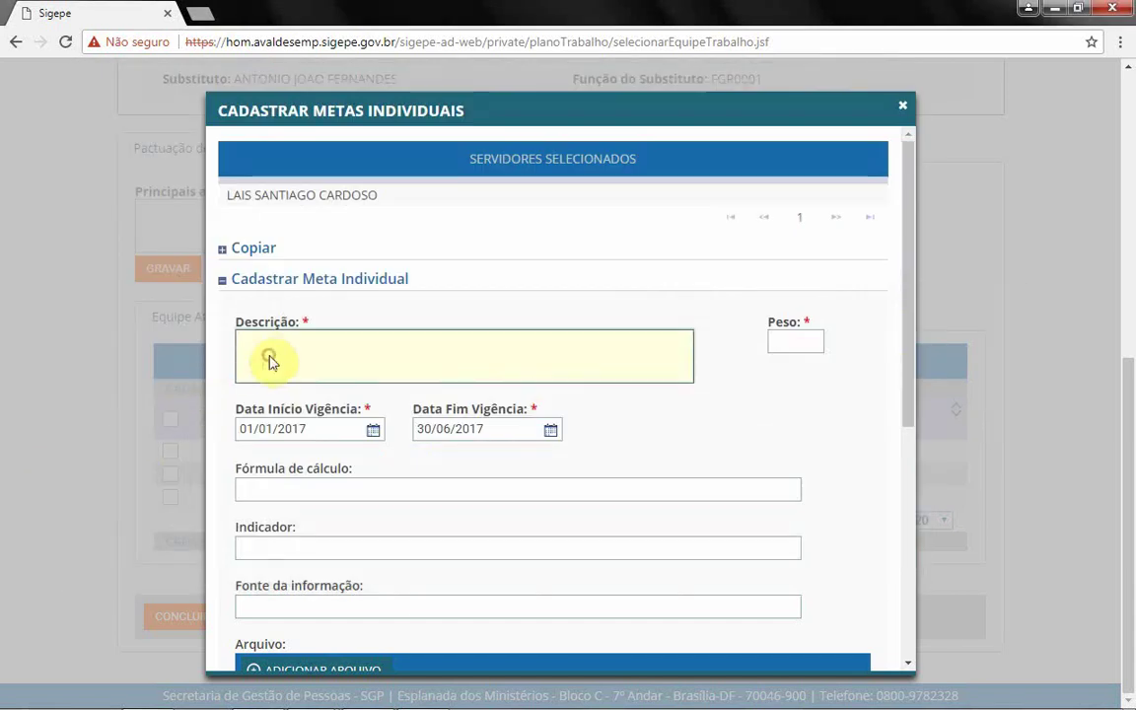
pyautogui.hotkey('ctrl', 'v')
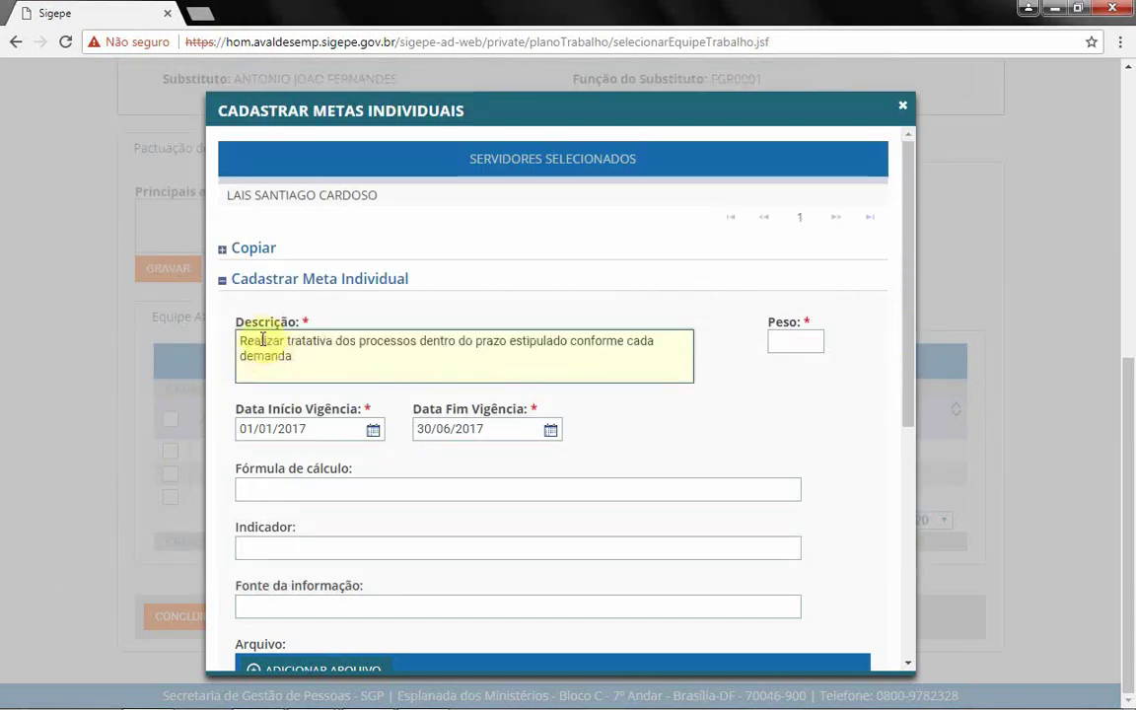
pyautogui.moveTo(262, 339); pyautogui.dragTo(281, 340)
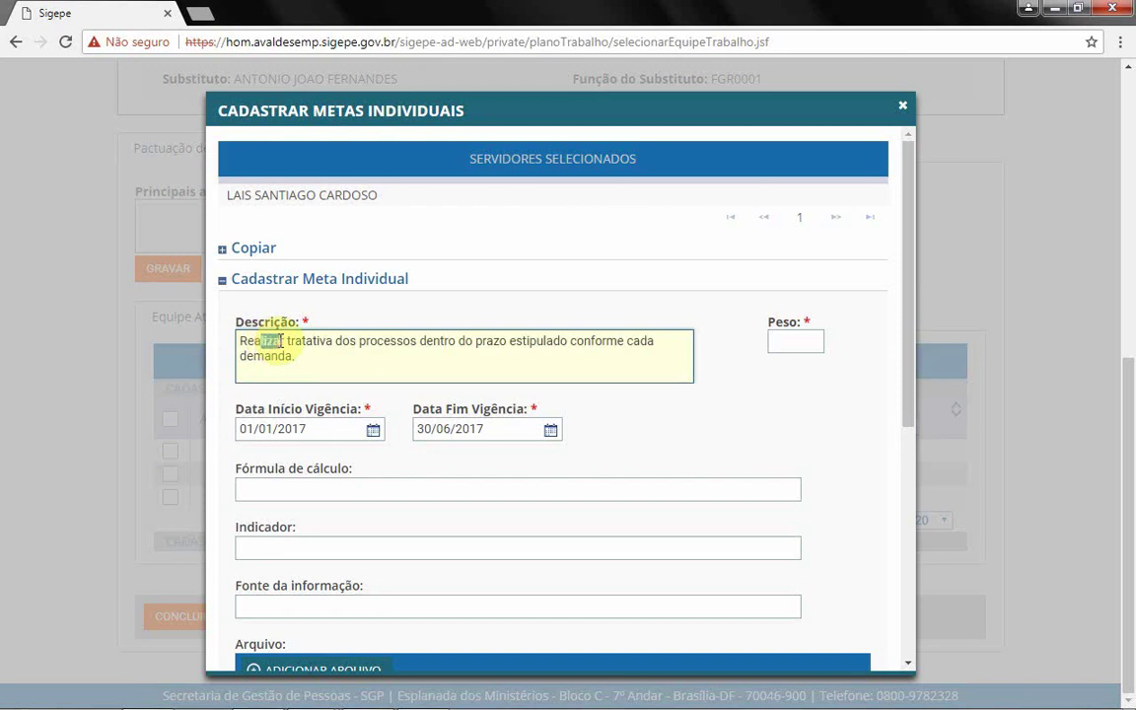
pyautogui.click(422, 341)
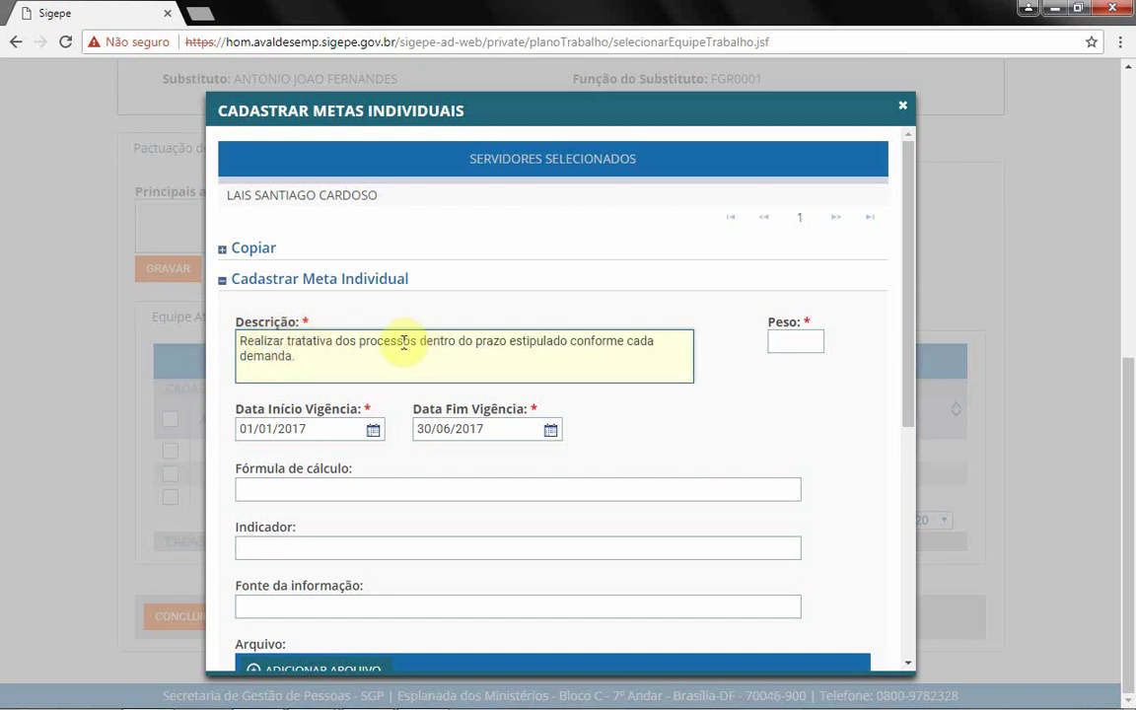
pyautogui.click(463, 342)
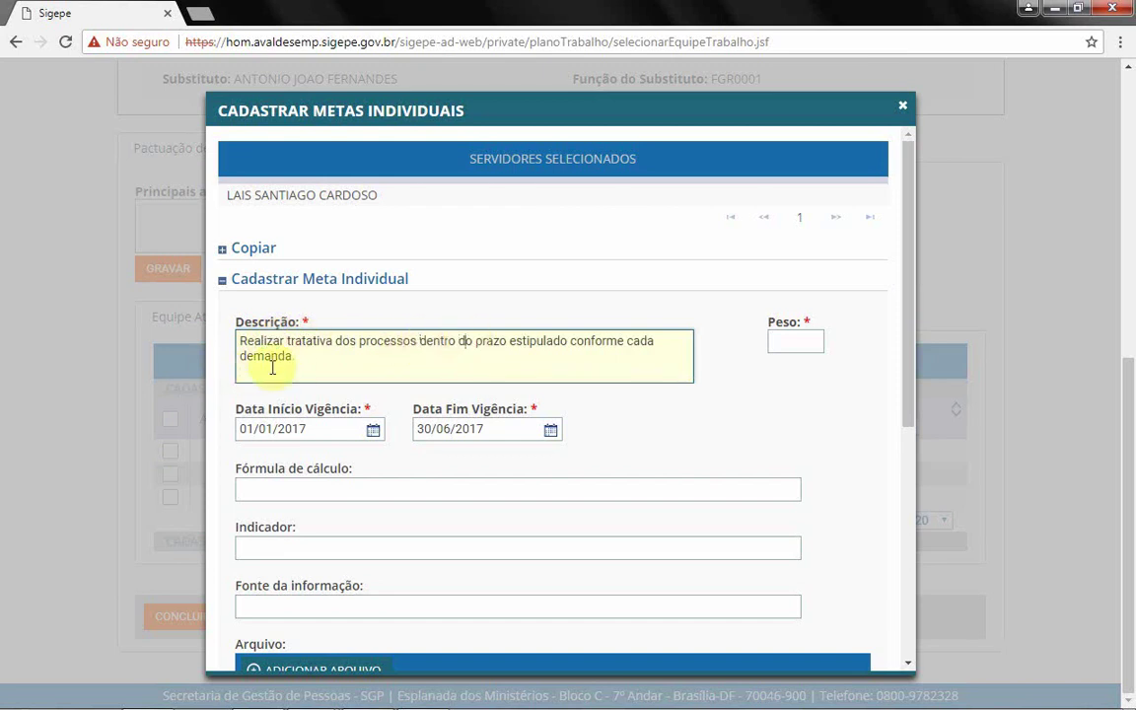
# - Set the individual goal's weight (Peso) to 2
pyautogui.click(786, 341)
pyautogui.write('0')
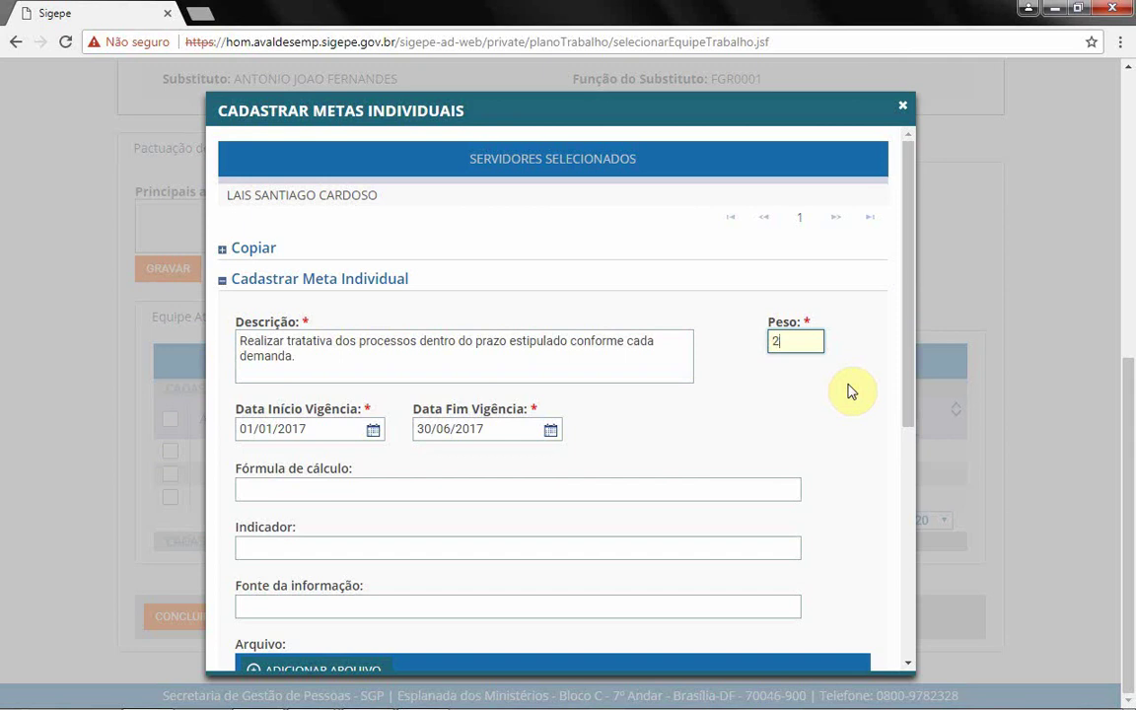
pyautogui.click(863, 393)
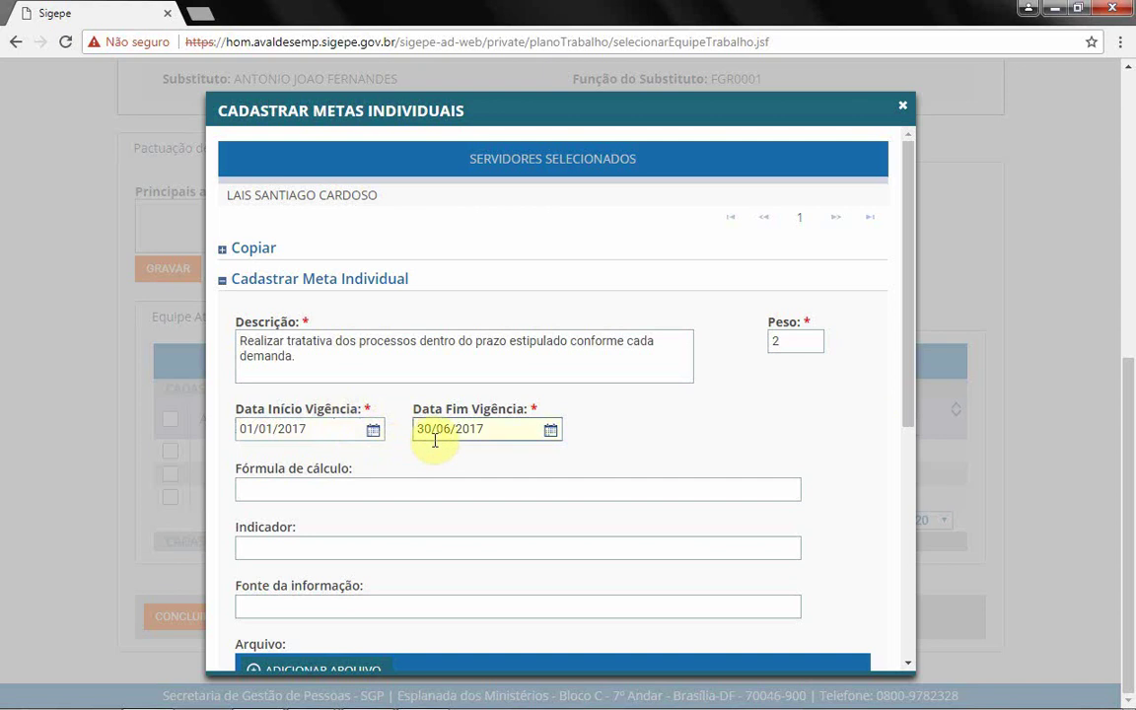
# - Add the individual goal to the employee, leaving the calculation formula, indicator, information source and attachment empty
pyautogui.scroll(-2, 540, 407)
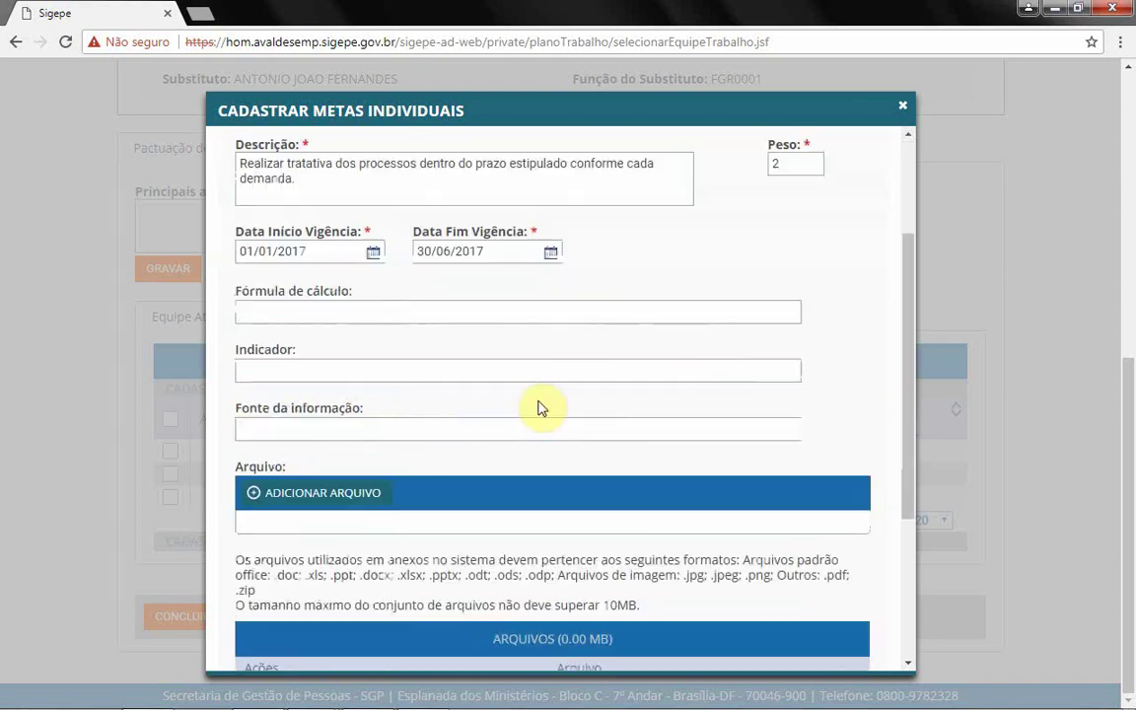
pyautogui.click(684, 309)
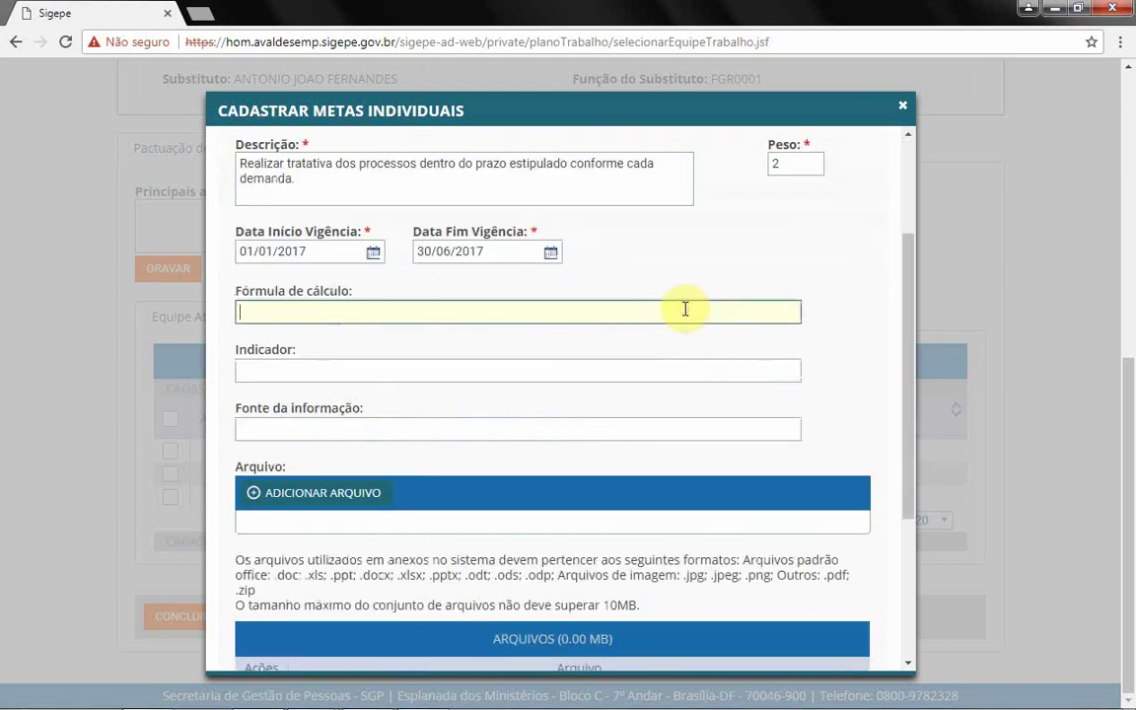
pyautogui.click(687, 376)
pyautogui.click(679, 426)
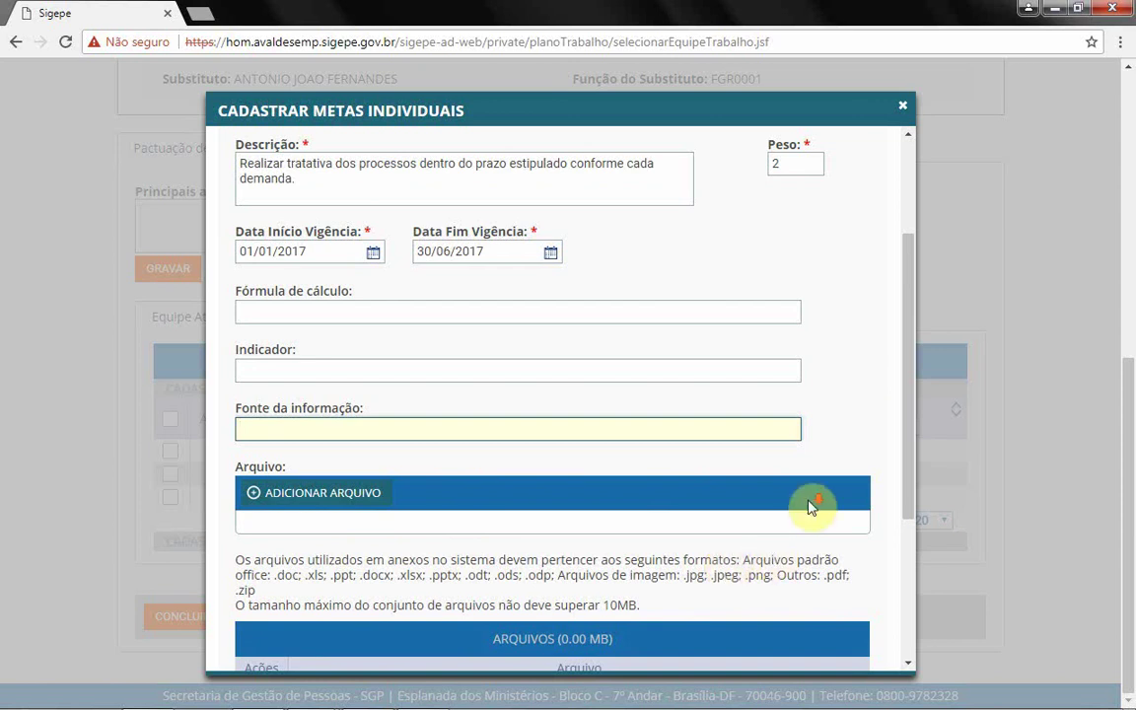
pyautogui.scroll(-2, 807, 507)
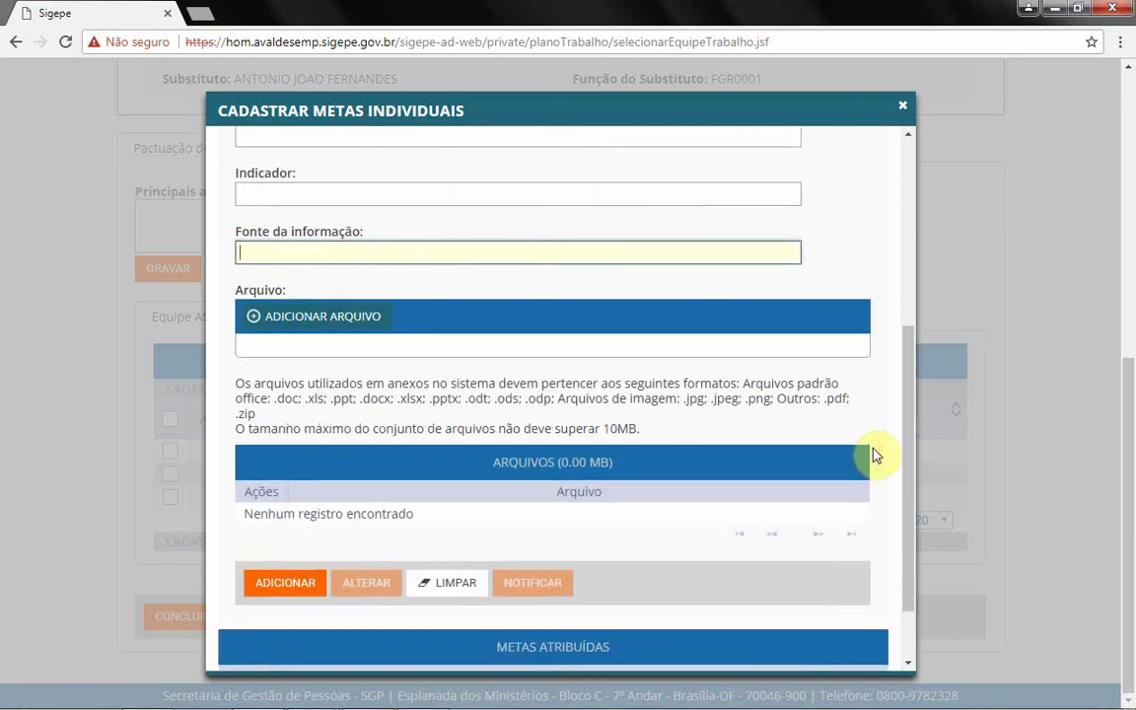
pyautogui.scroll(5, 872, 456)
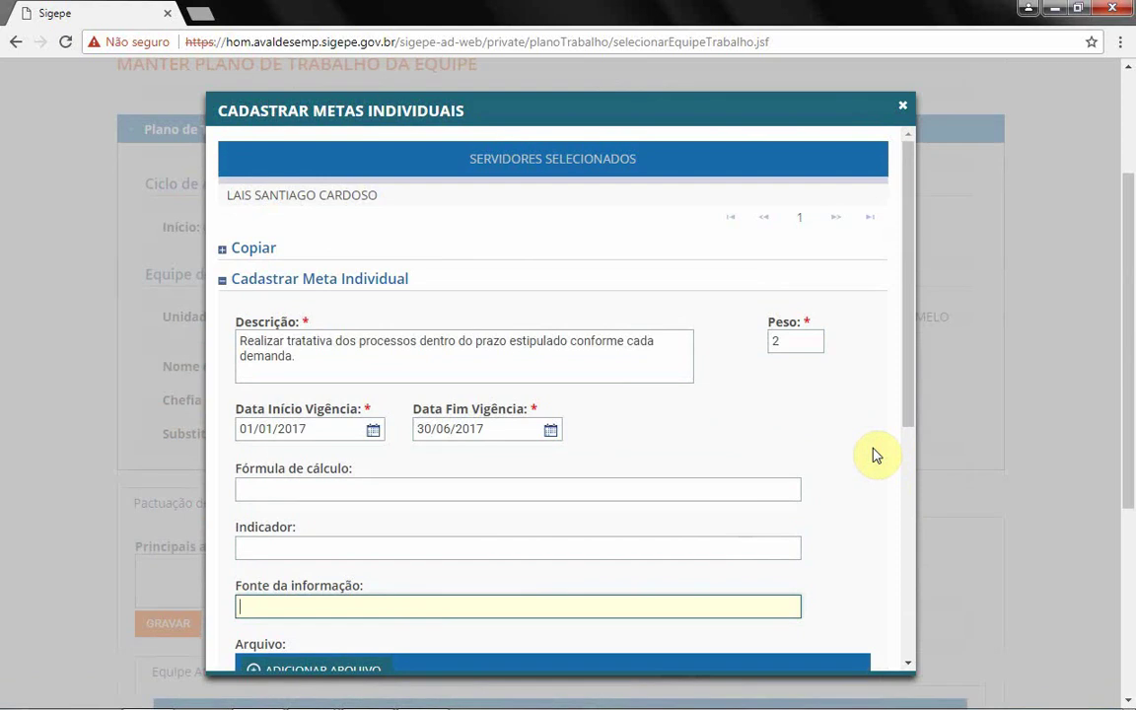
pyautogui.scroll(-5, 877, 454)
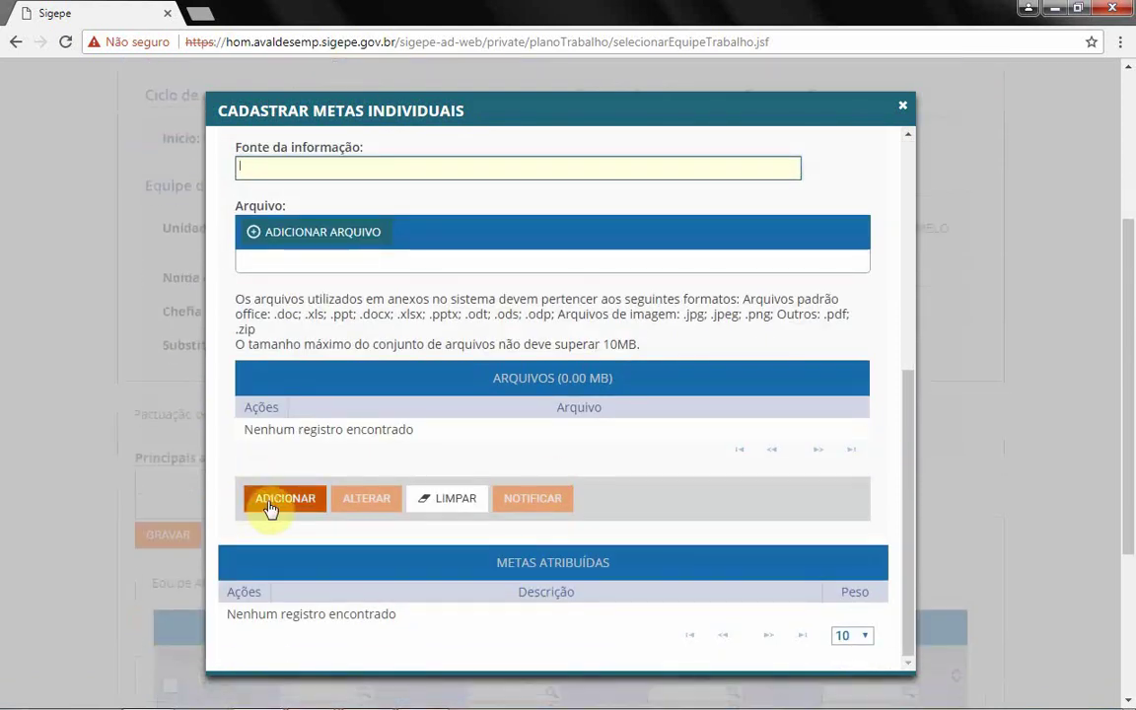
pyautogui.click(269, 505)
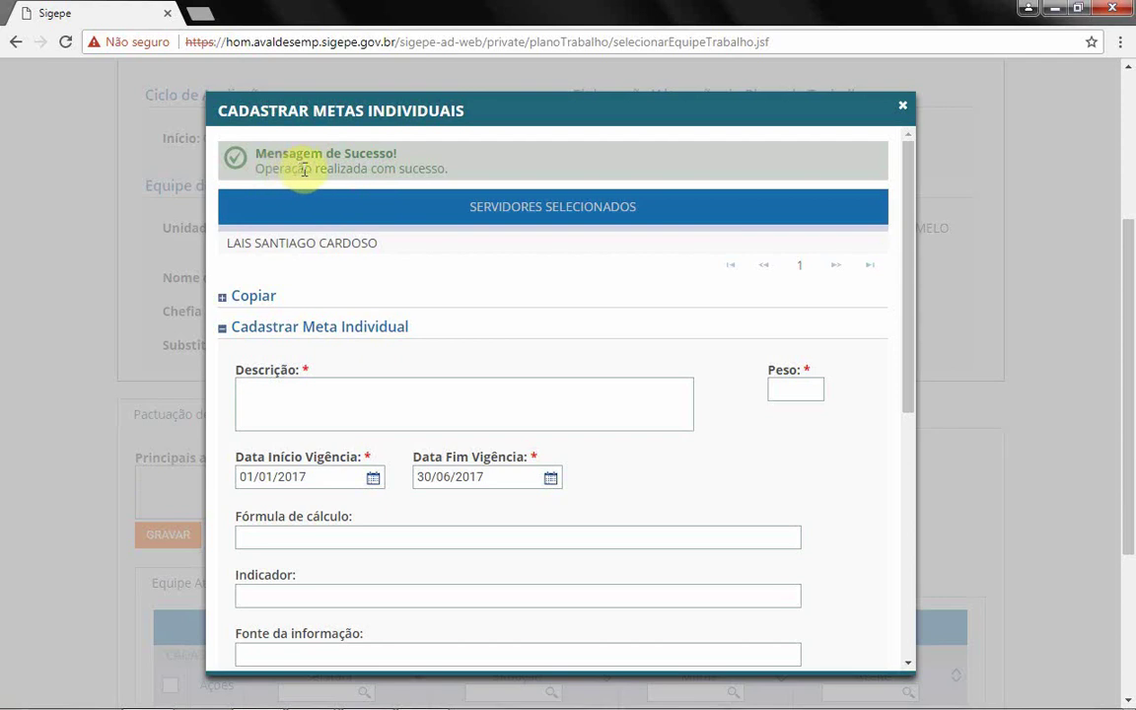
pyautogui.click(235, 246)
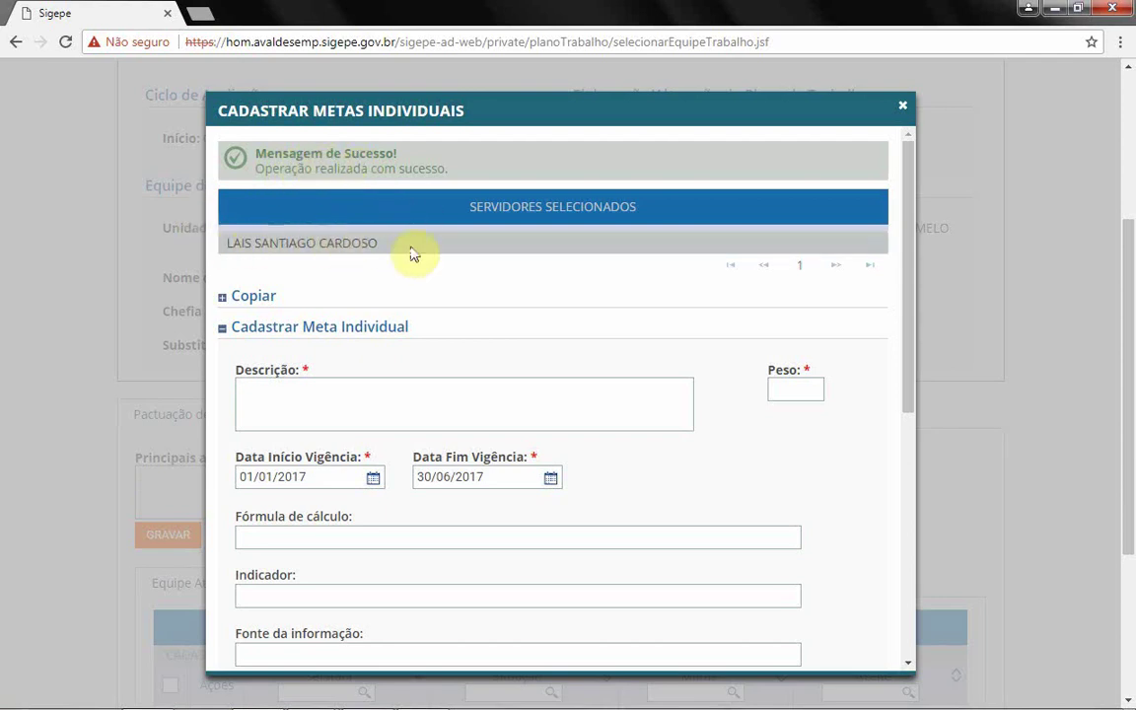
# - Review the goal listed under Metas Atribuídas, including its available actions, description and weight, and close the individual goals dialog
pyautogui.scroll(-5, 623, 250)
pyautogui.scroll(-3, 497, 675)
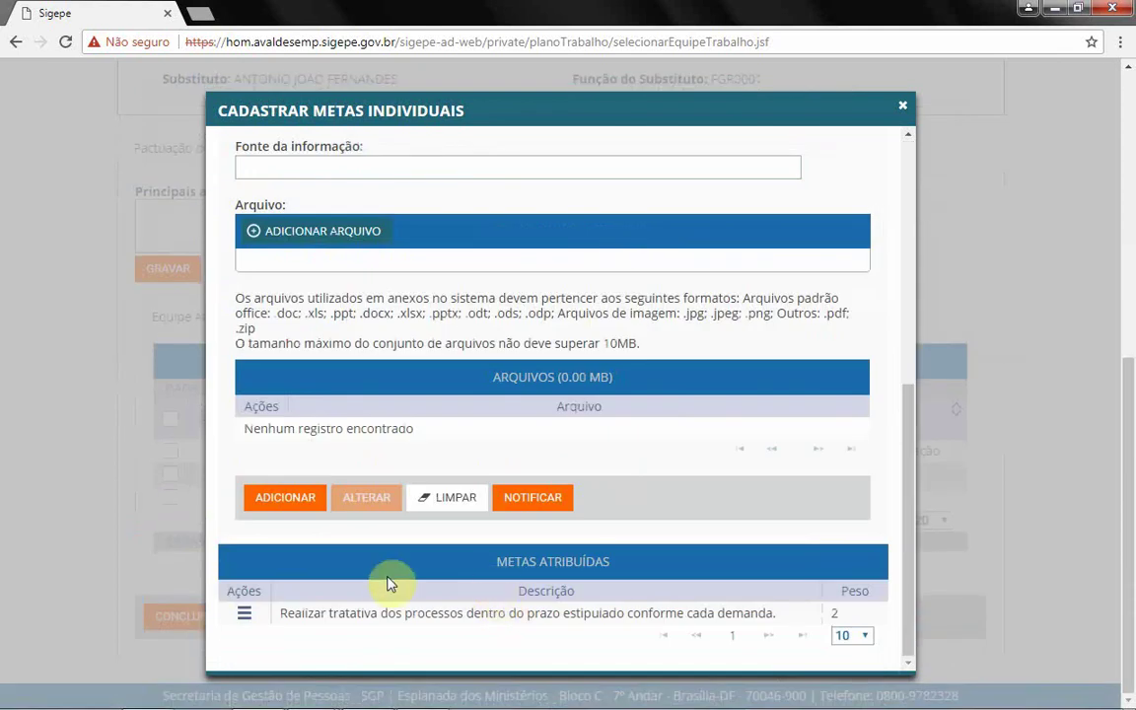
pyautogui.click(246, 614)
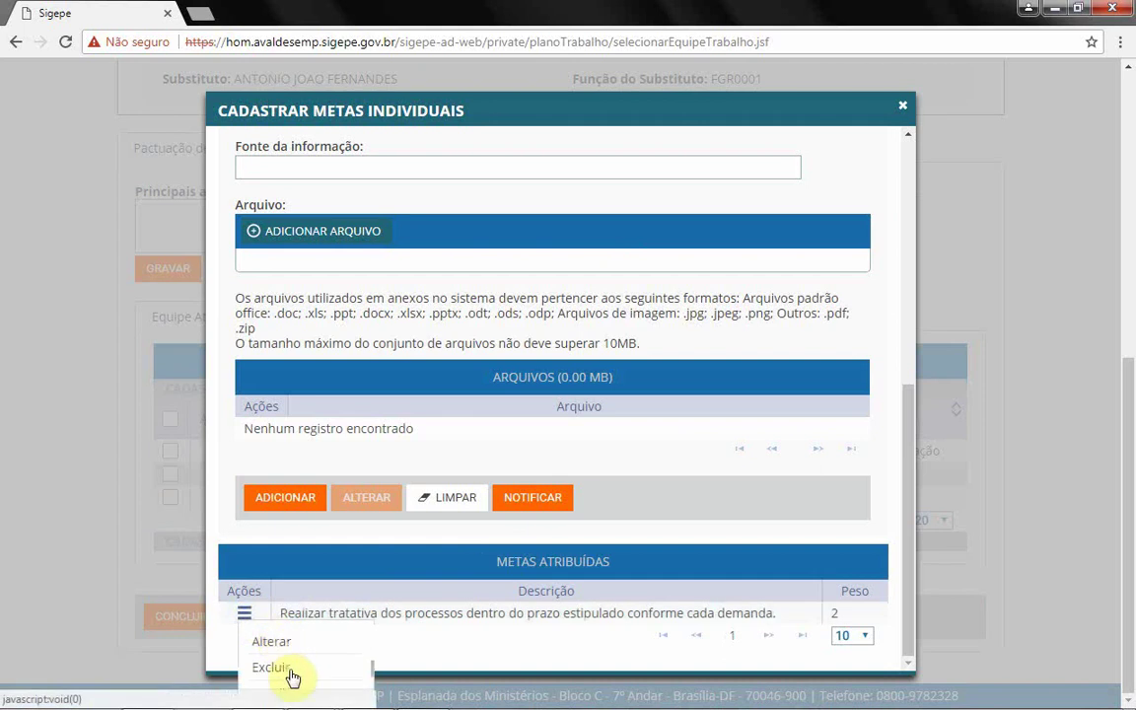
pyautogui.moveTo(617, 614); pyautogui.dragTo(624, 614)
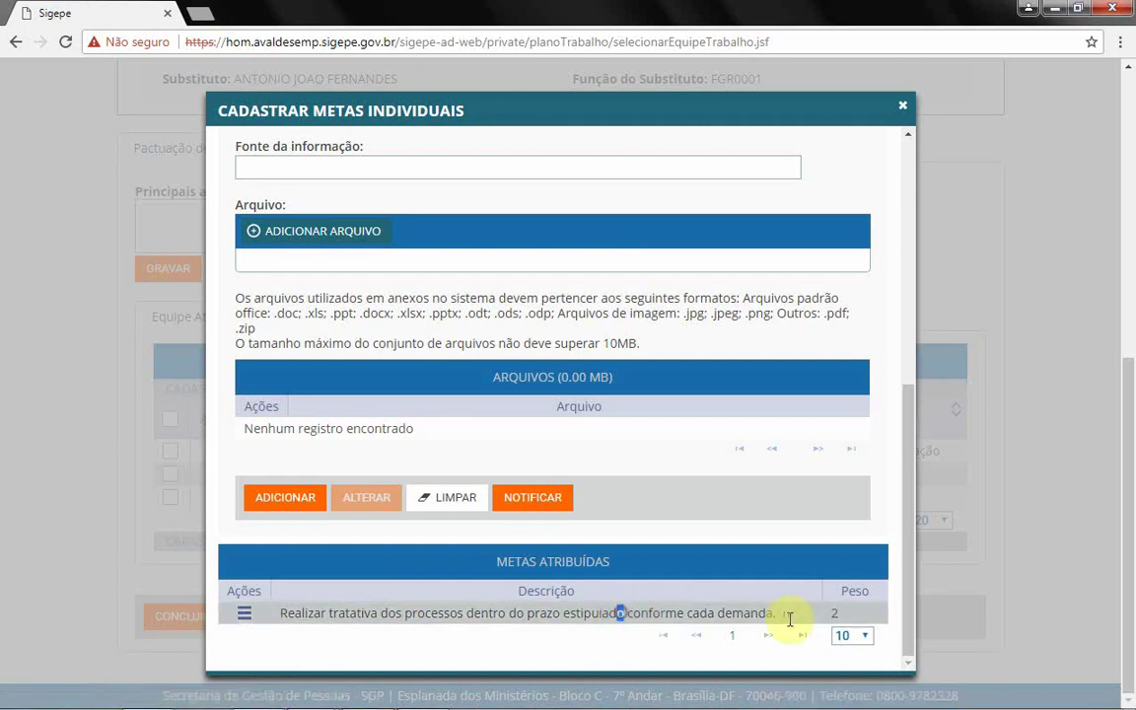
pyautogui.click(833, 616)
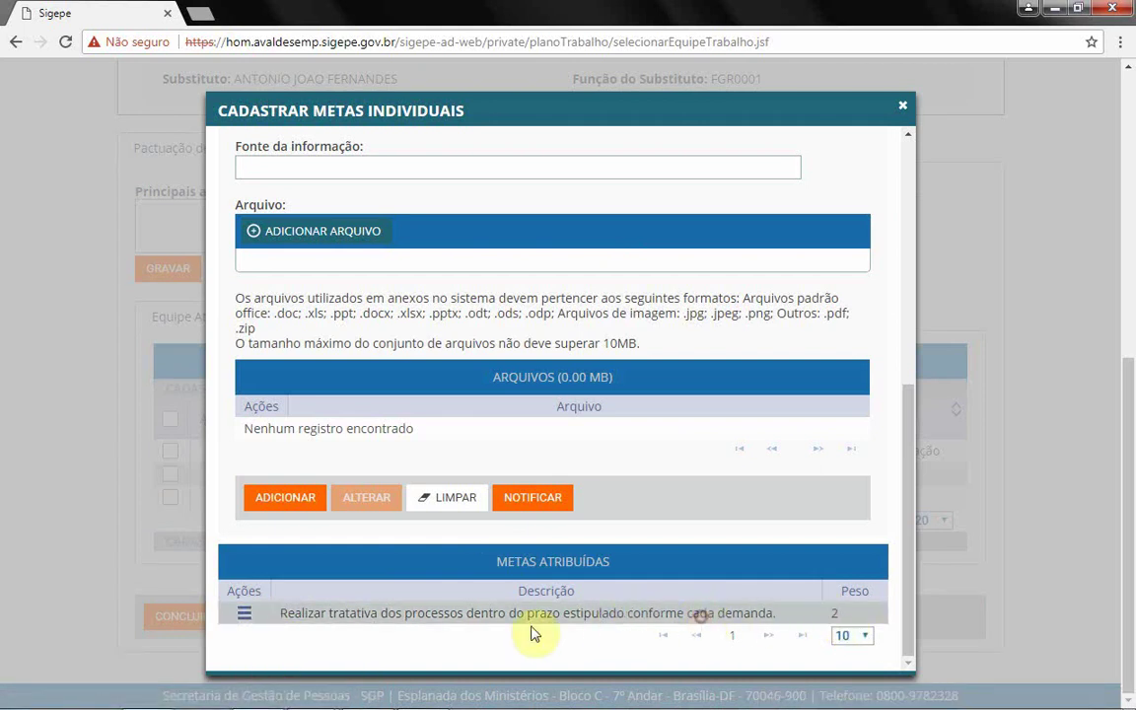
pyautogui.click(902, 106)
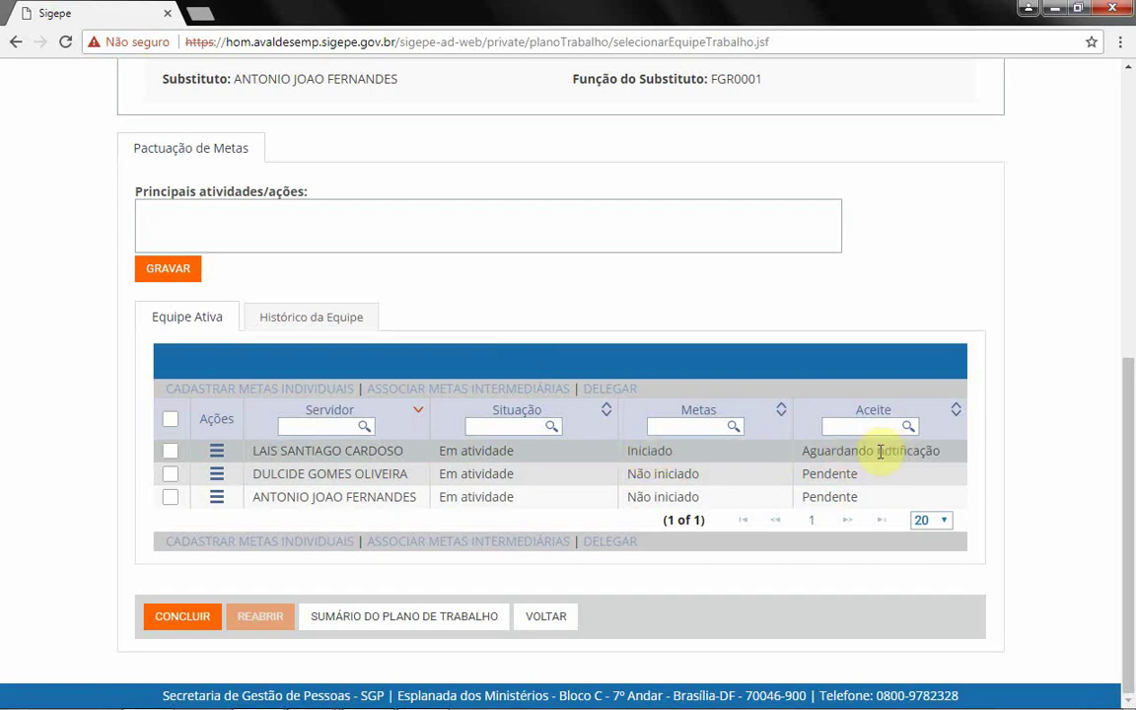
# - Select the first two employees in the active team list and open individual goal registration for both
pyautogui.click(170, 453)
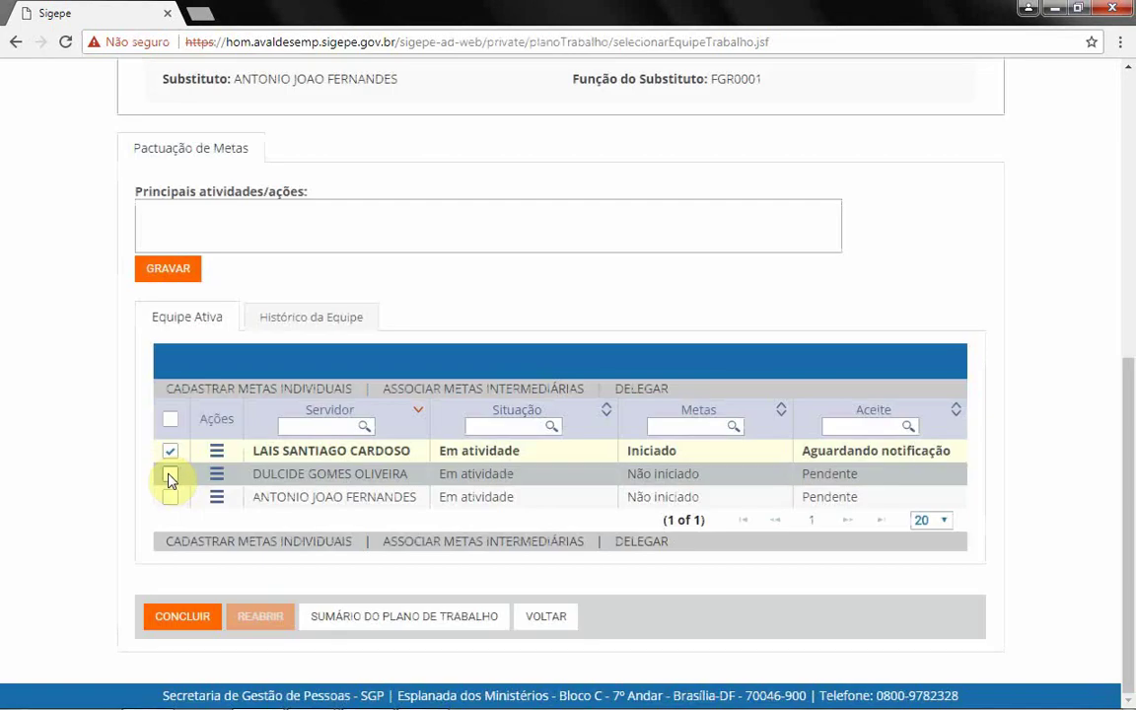
pyautogui.click(170, 477)
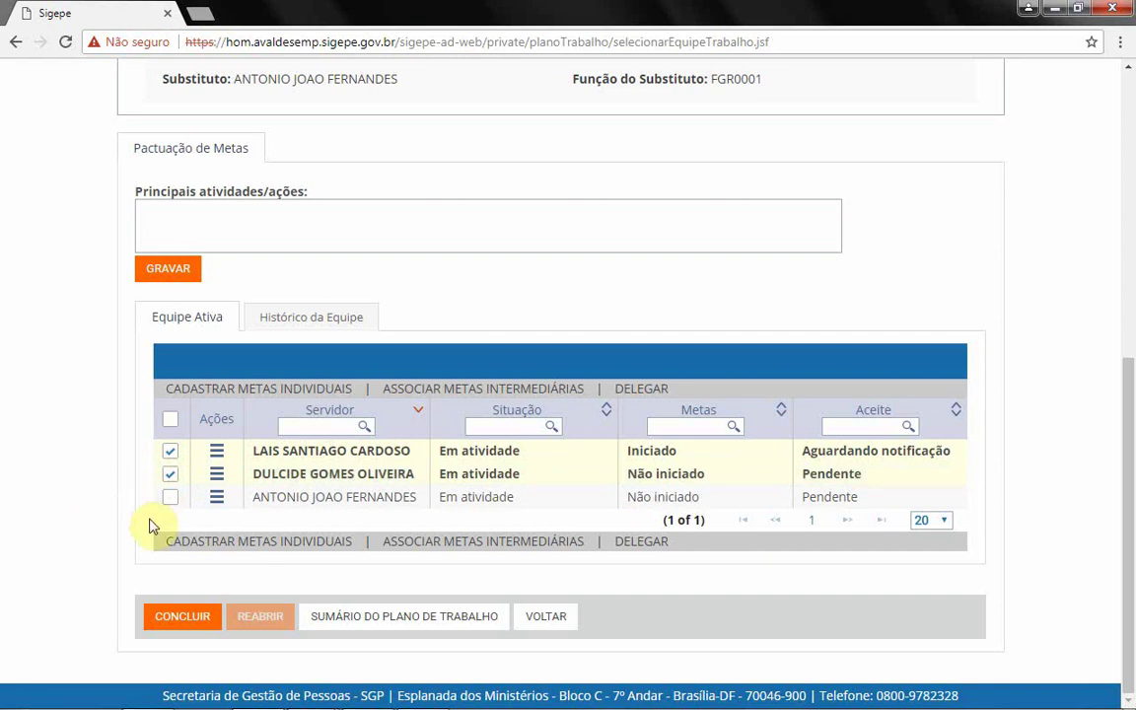
pyautogui.click(258, 542)
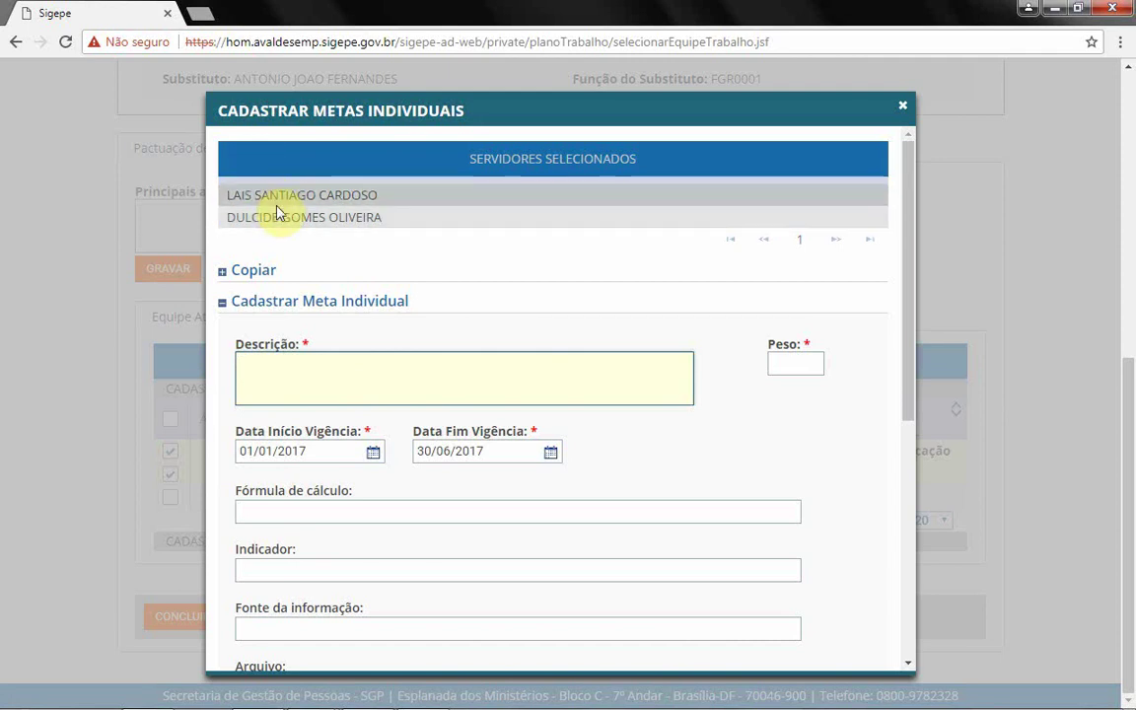
# - Switch to the cpfs file in Notepad and copy the individual goal "Arquivar todos os documentos ligados à processos do Departamento"
pyautogui.hotkey('alt', 'Tab')
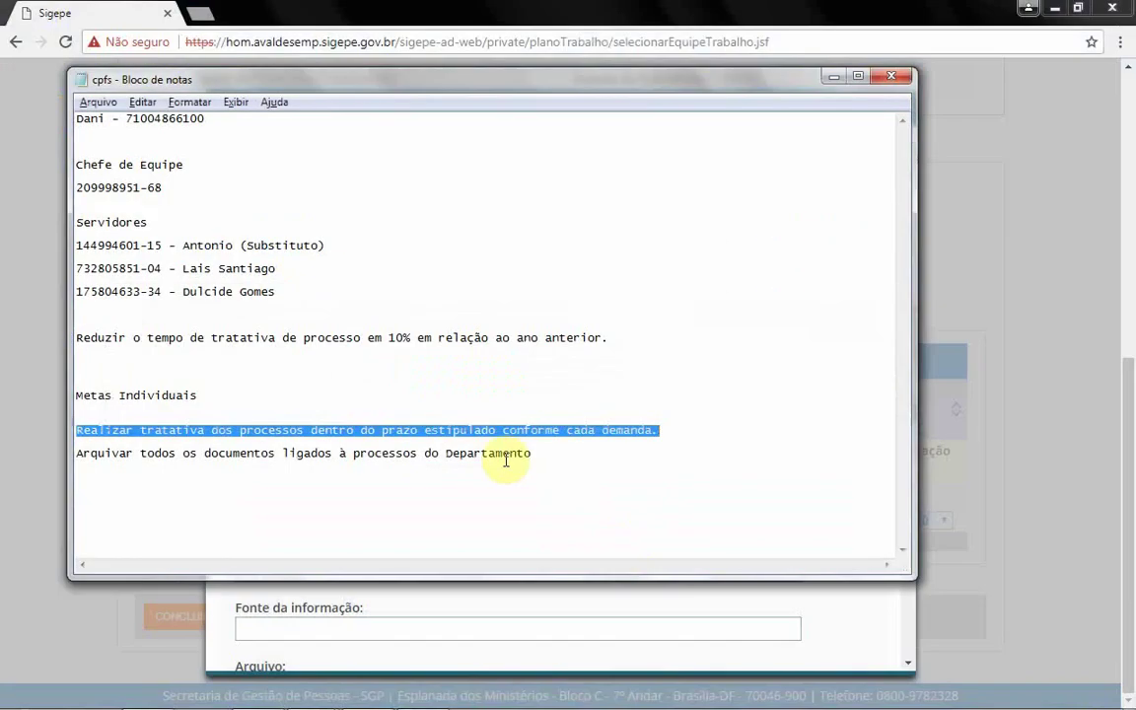
pyautogui.click(517, 457)
pyautogui.moveTo(533, 454)
pyautogui.mouseDown()
pyautogui.moveTo(76, 456)
pyautogui.moveTo(539, 451)
pyautogui.mouseUp()
pyautogui.hotkey('ctrl', 'c')
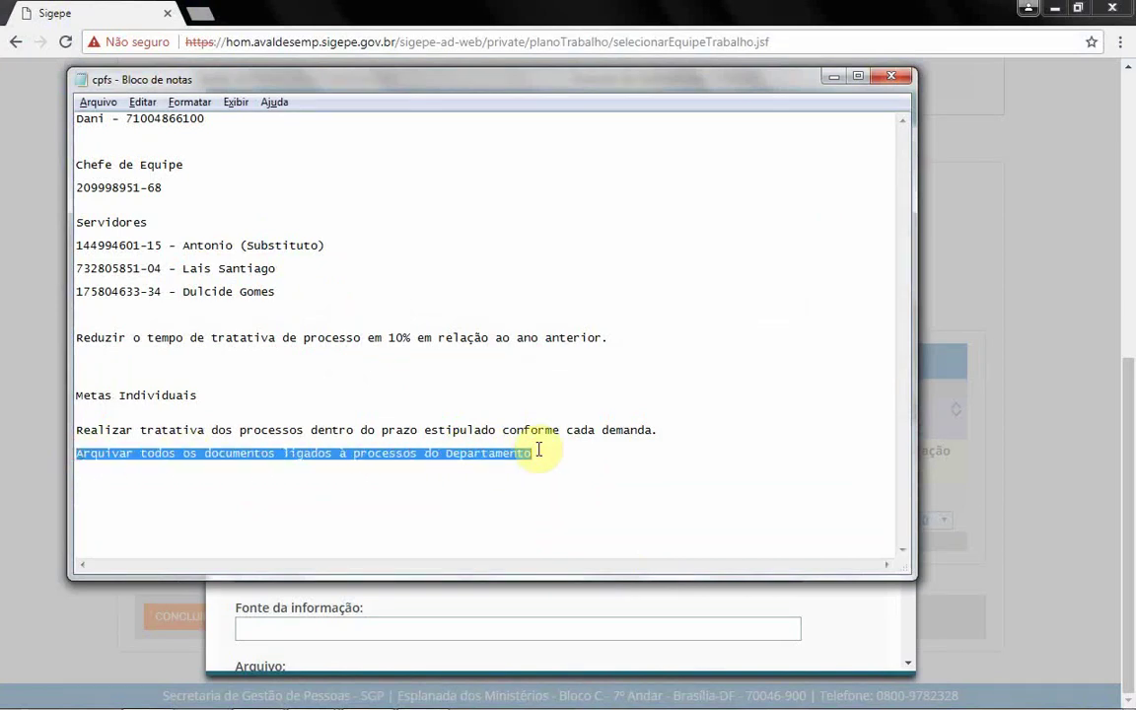
# - Return to Sigepe in the browser and fill Descrição with the copied text about archiving the department's documents, ending it with a period
pyautogui.hotkey('alt', 'Tab')
pyautogui.click(544, 380)
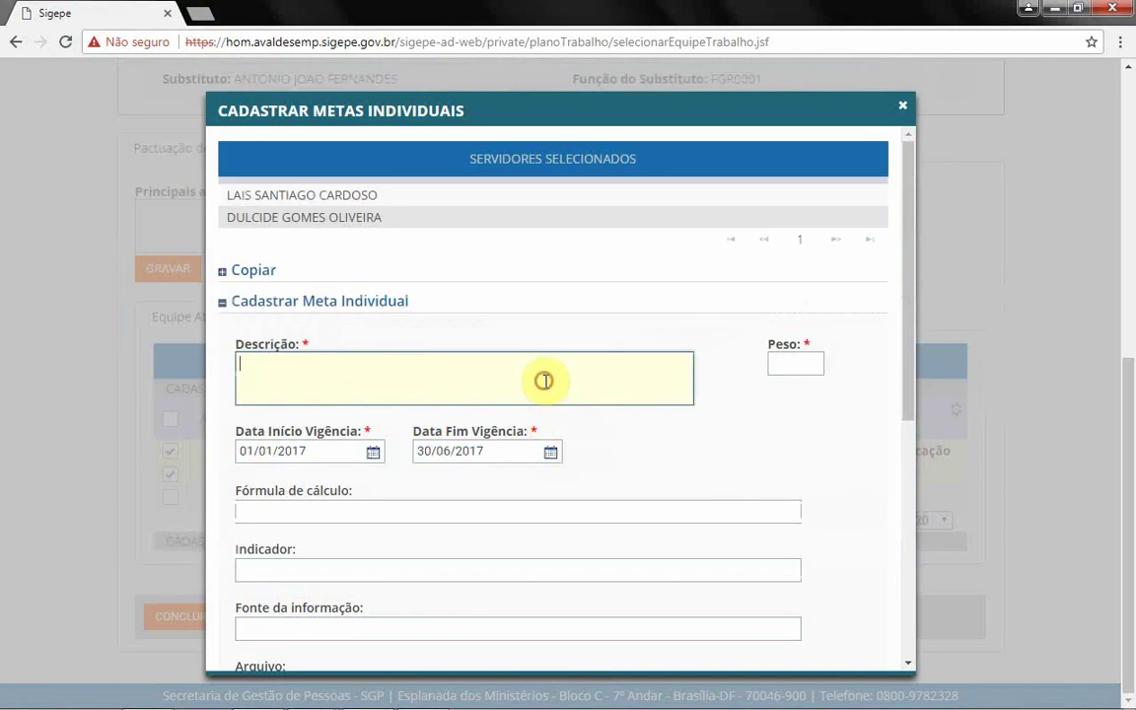
pyautogui.hotkey('ctrl', 'v')
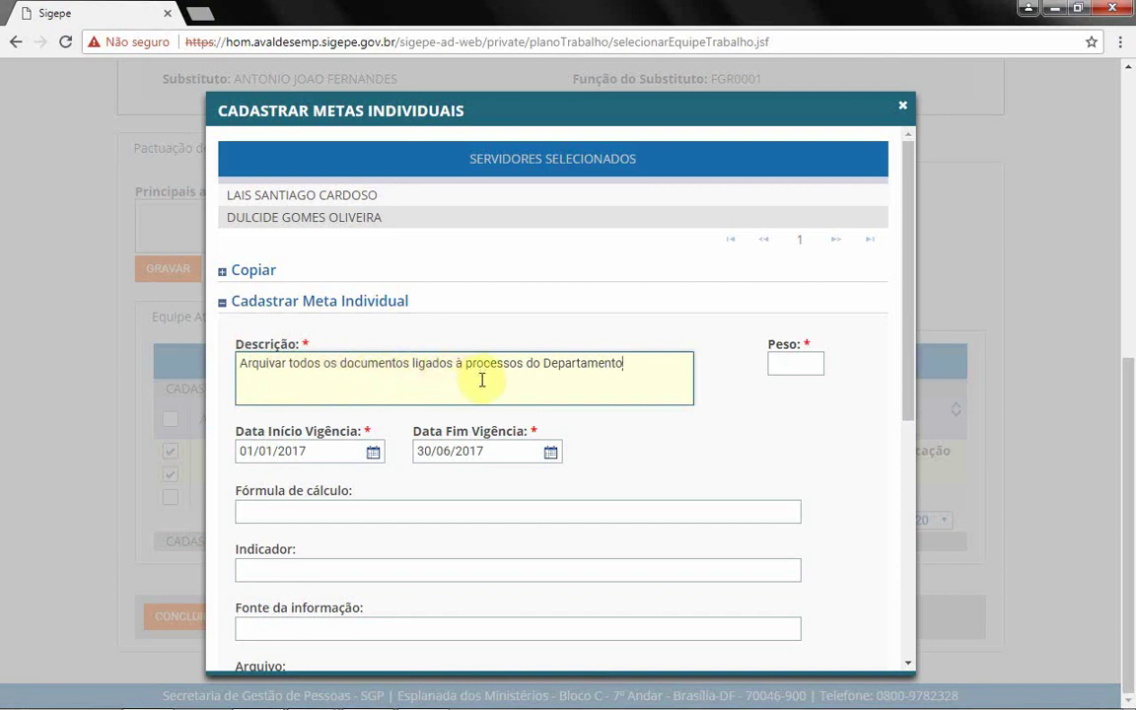
pyautogui.write('.')
# - Set the goal's weight (Peso) to 1 and add it to both selected employees, leaving the optional fields empty
pyautogui.click(801, 360)
pyautogui.write('0')
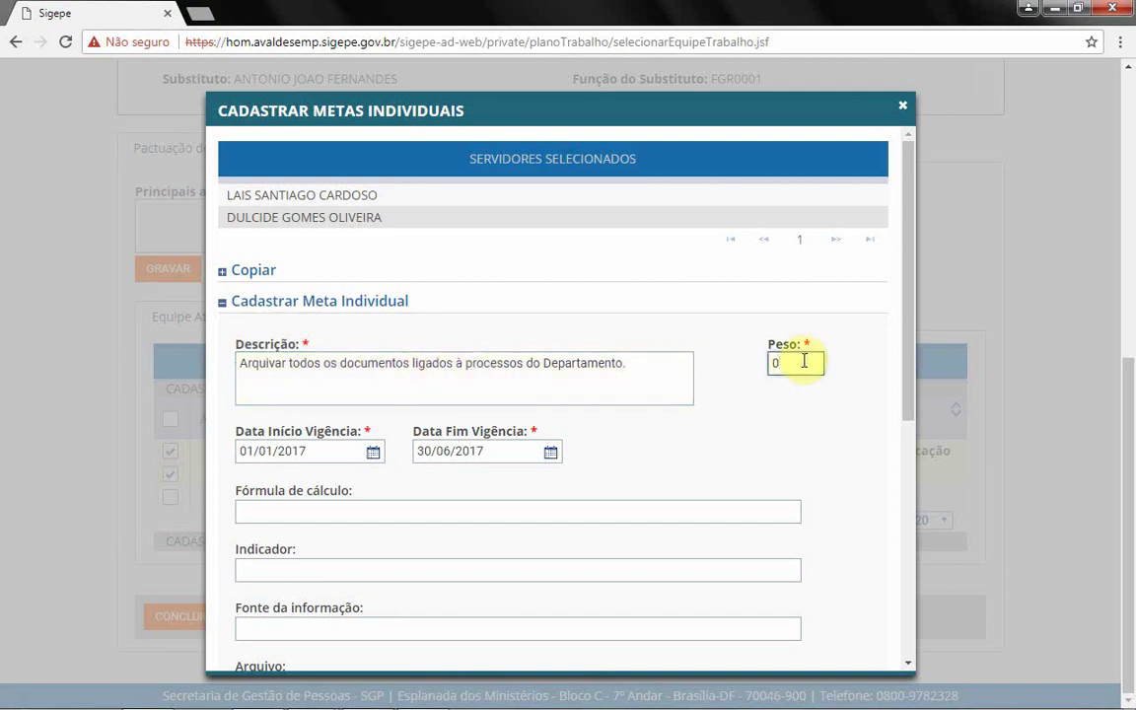
pyautogui.press('BackSpace')
pyautogui.write('1')
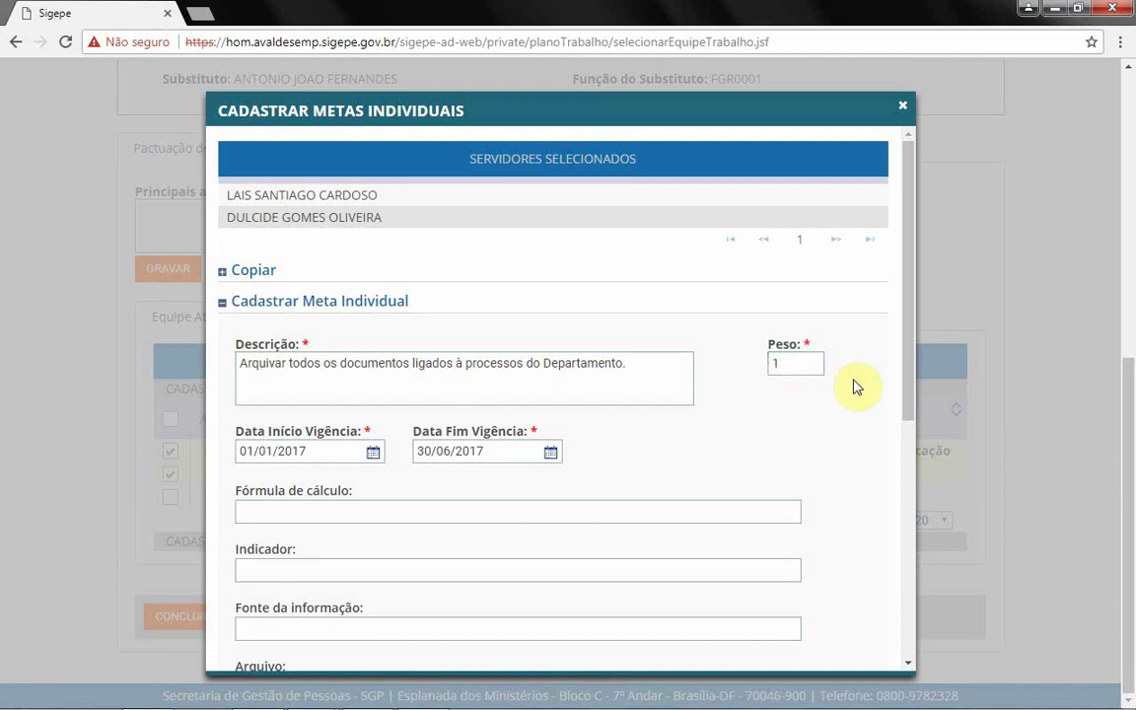
pyautogui.scroll(-2, 844, 400)
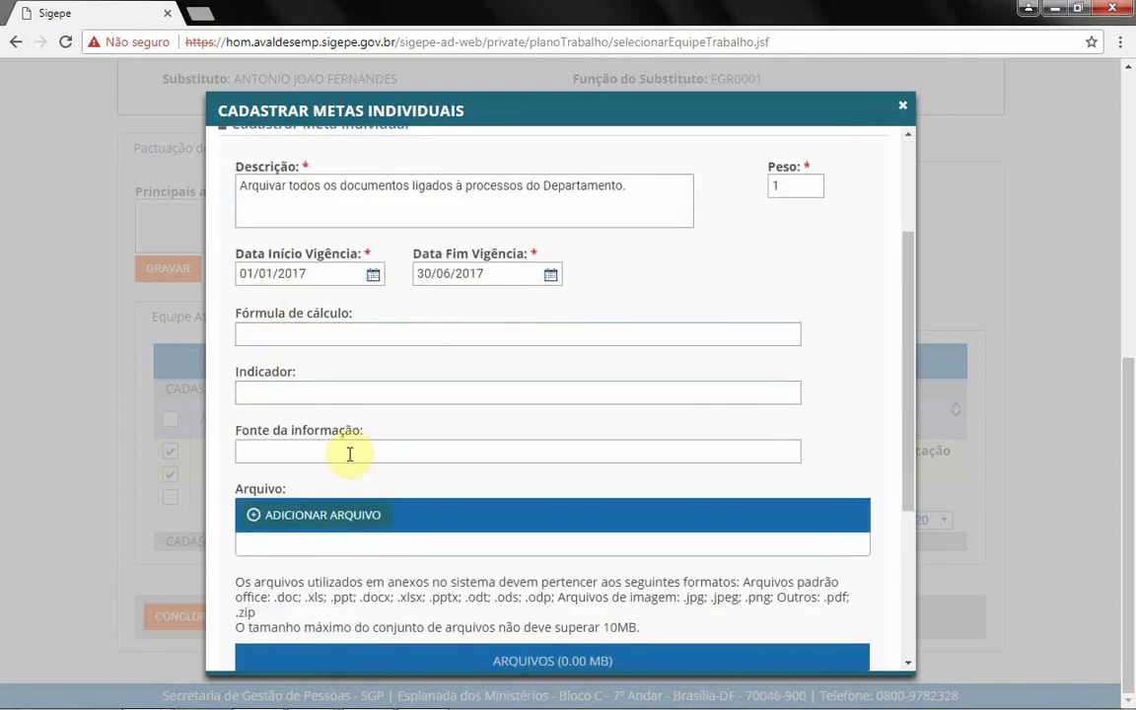
pyautogui.scroll(-3, 623, 503)
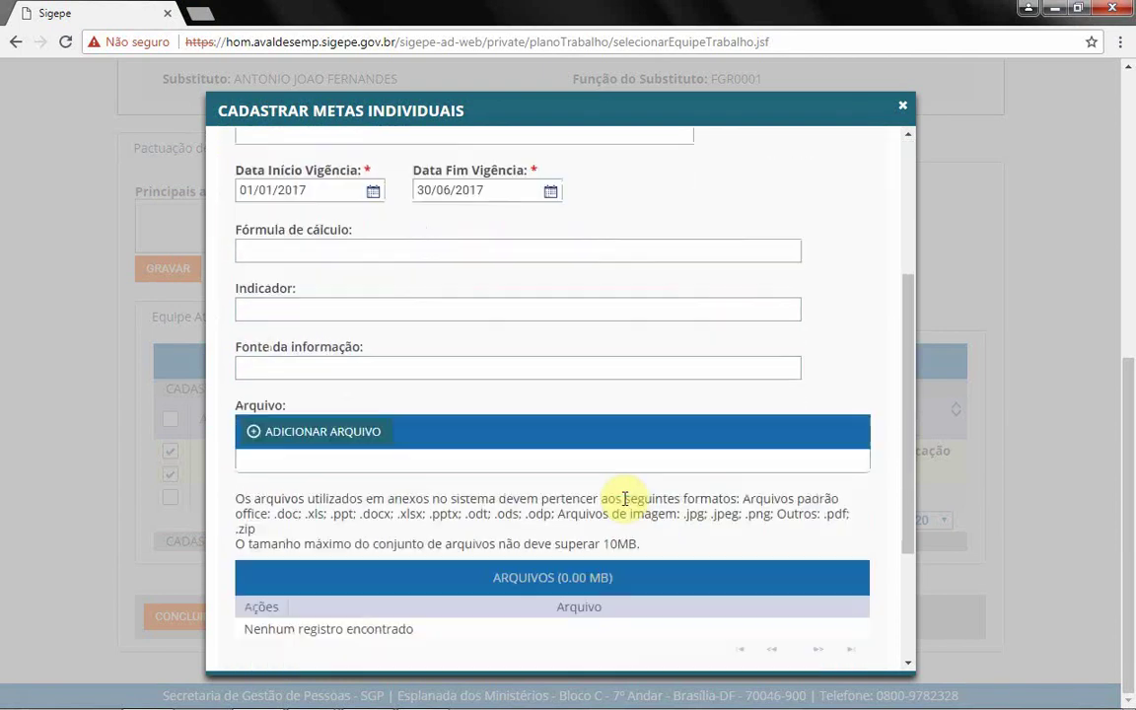
pyautogui.click(283, 604)
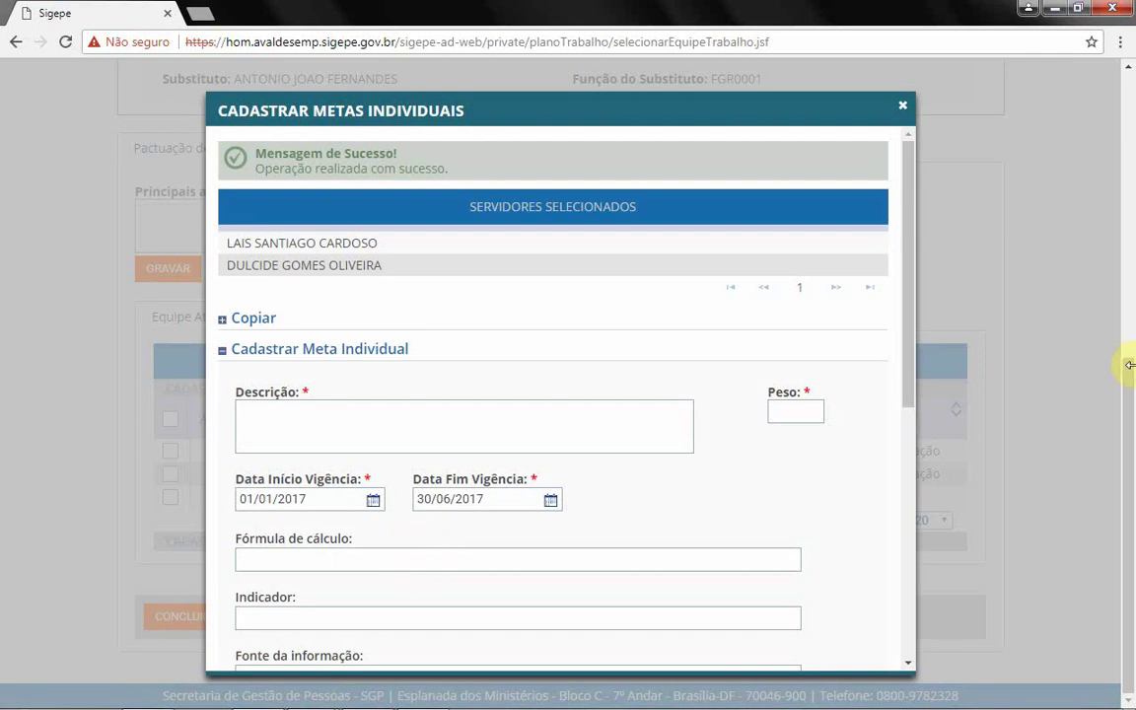
# - Check the goals assigned in common to the two selected employees and close the individual goals dialog
pyautogui.scroll(-5, 690, 463)
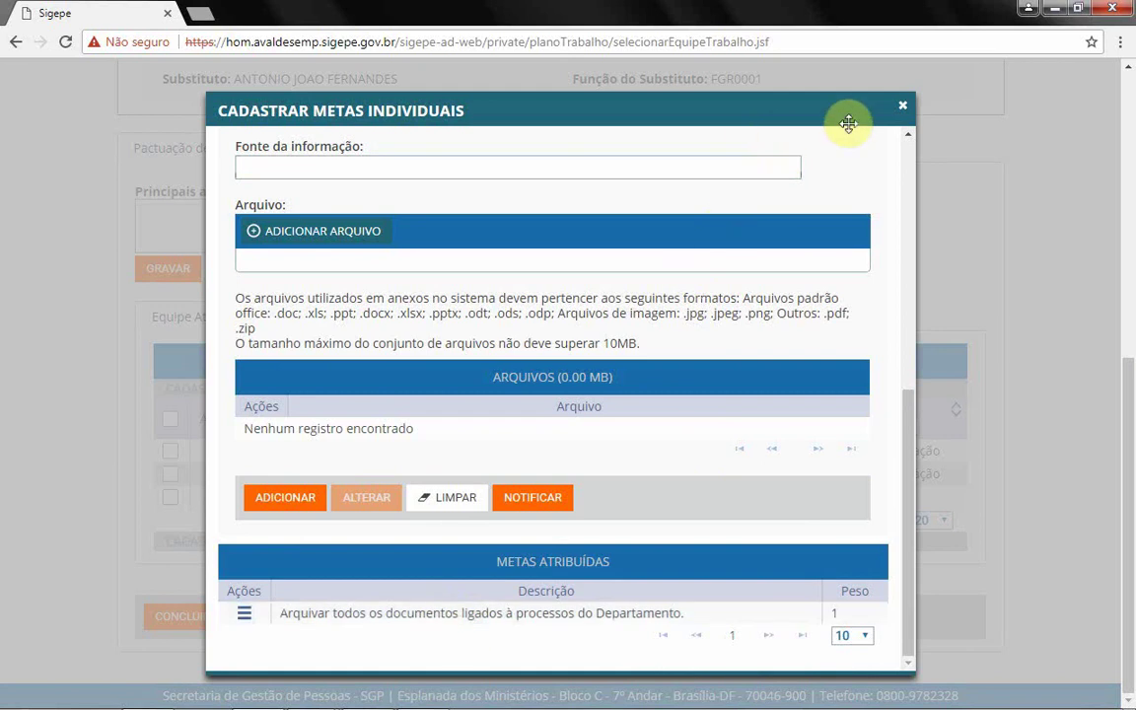
pyautogui.scroll(5, 874, 202)
pyautogui.scroll(5, 874, 202)
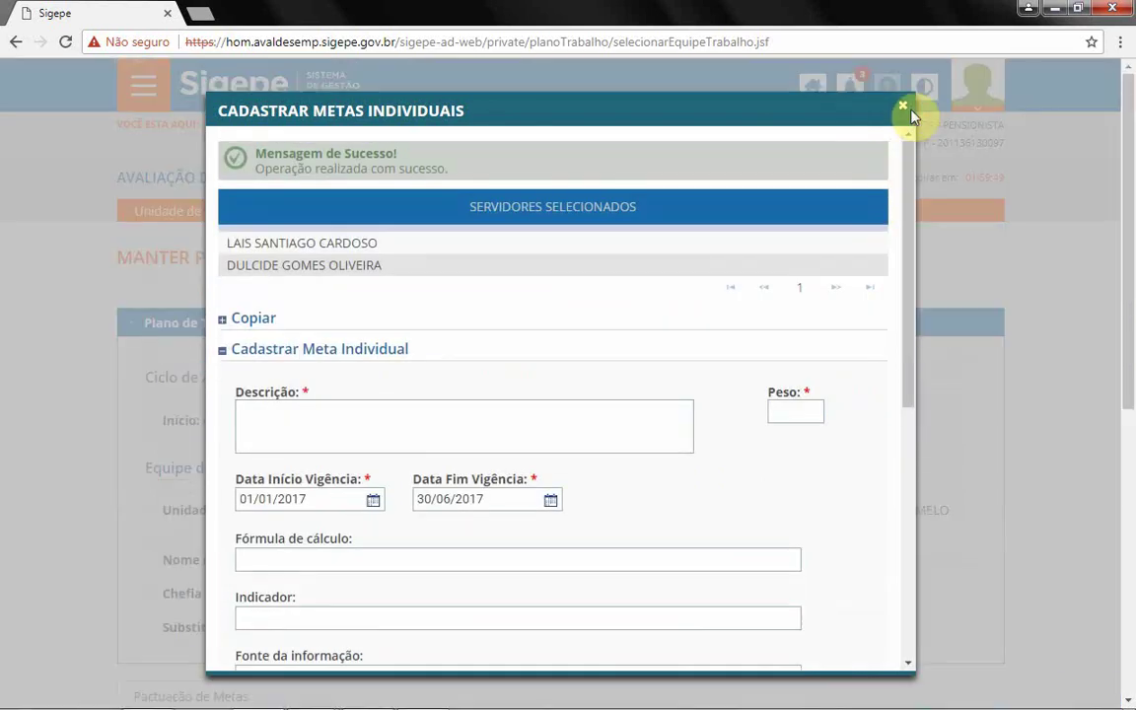
pyautogui.click(902, 106)
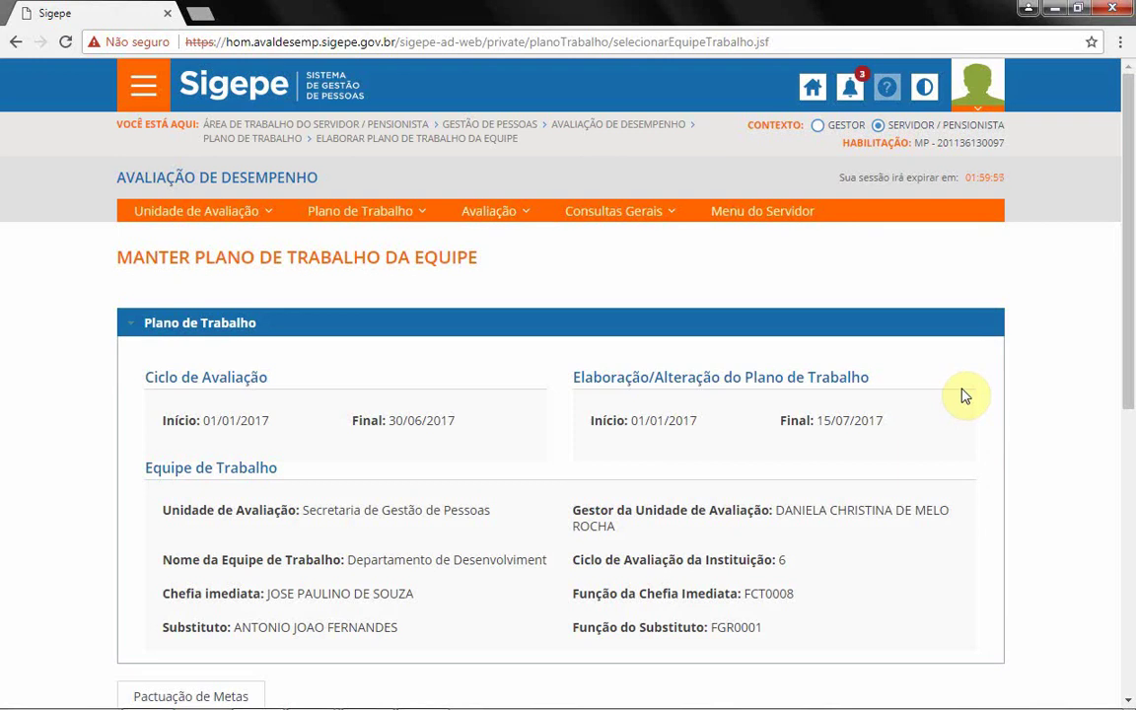
# - Open the first listed employee's individual goals, notify that employee of the assigned goals, and close the dialog
pyautogui.scroll(-5, 981, 434)
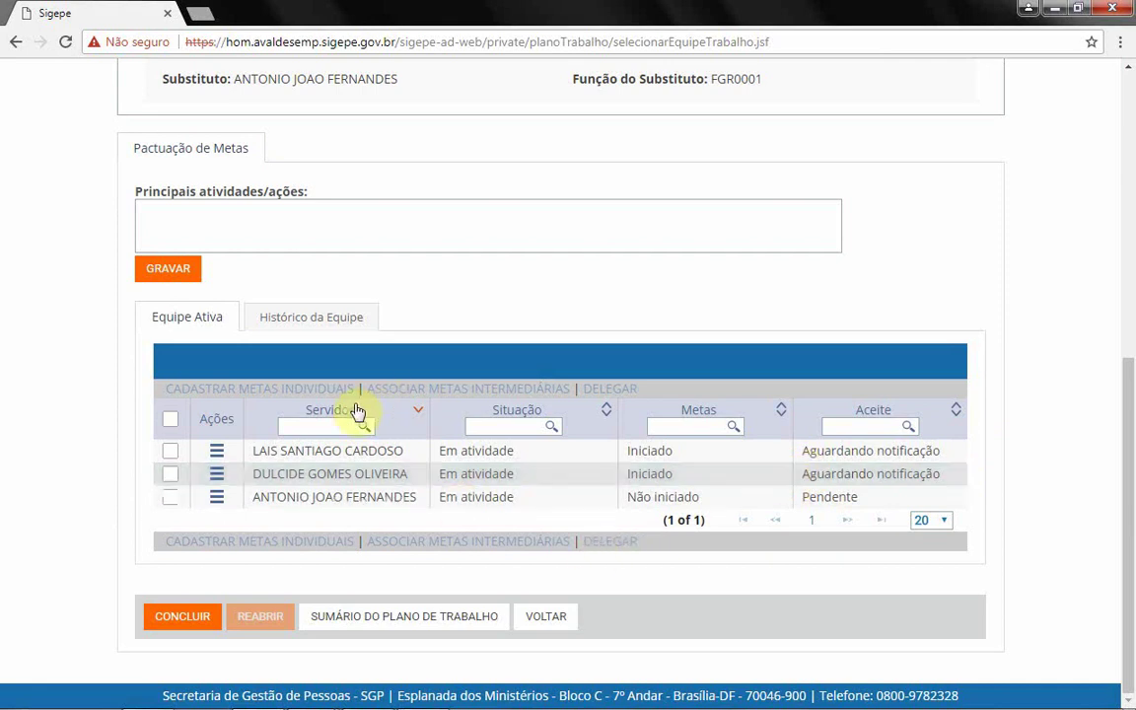
pyautogui.click(218, 452)
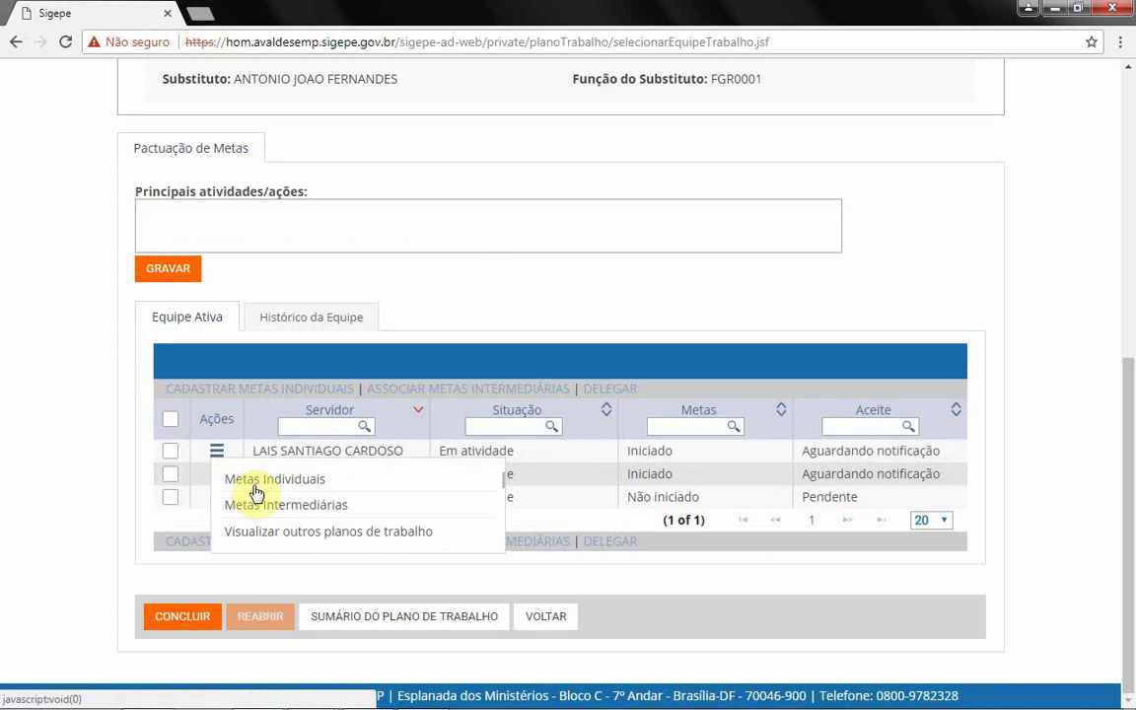
pyautogui.click(253, 487)
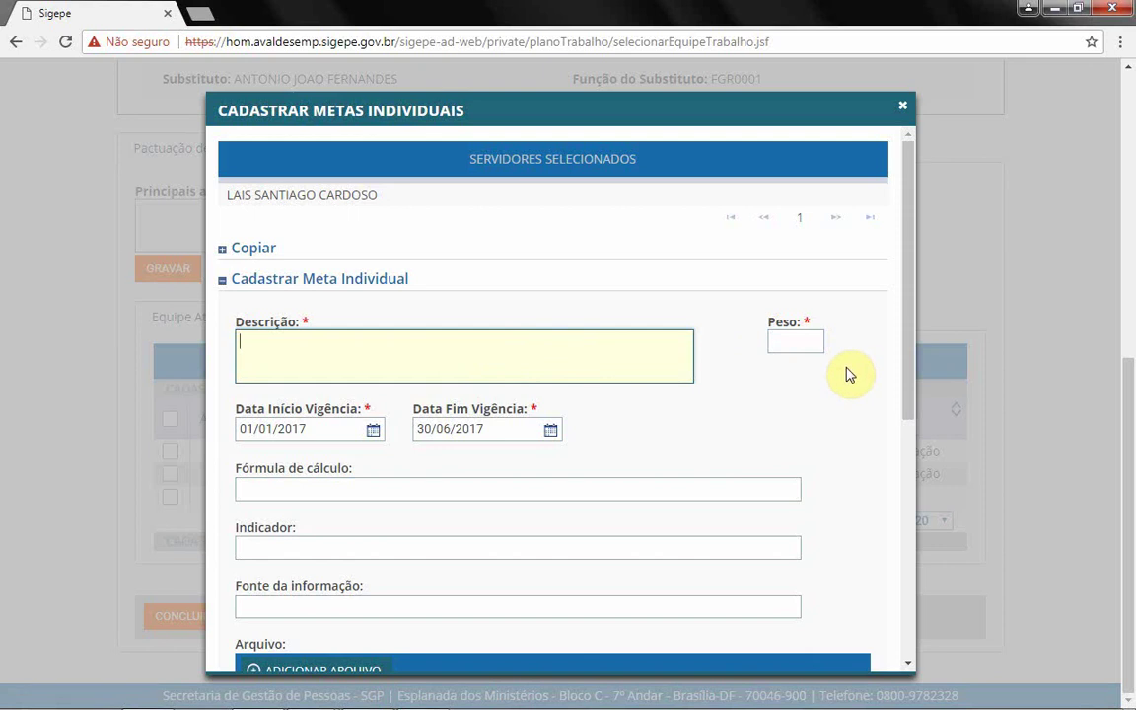
pyautogui.scroll(-5, 850, 371)
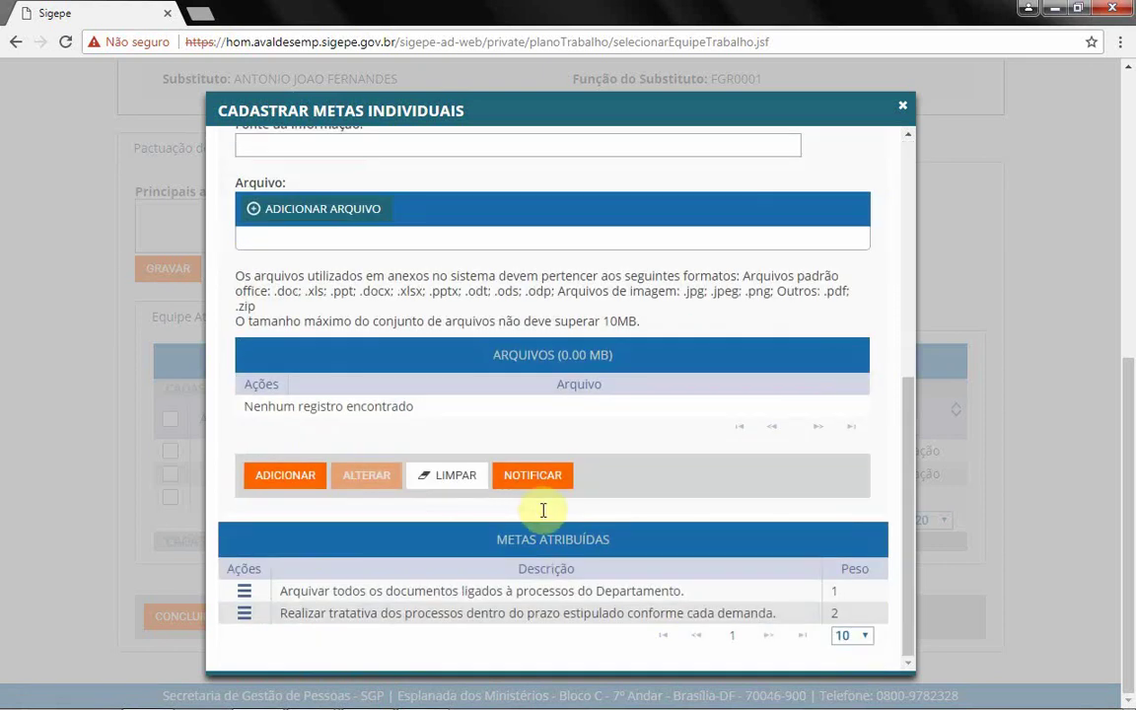
pyautogui.click(537, 479)
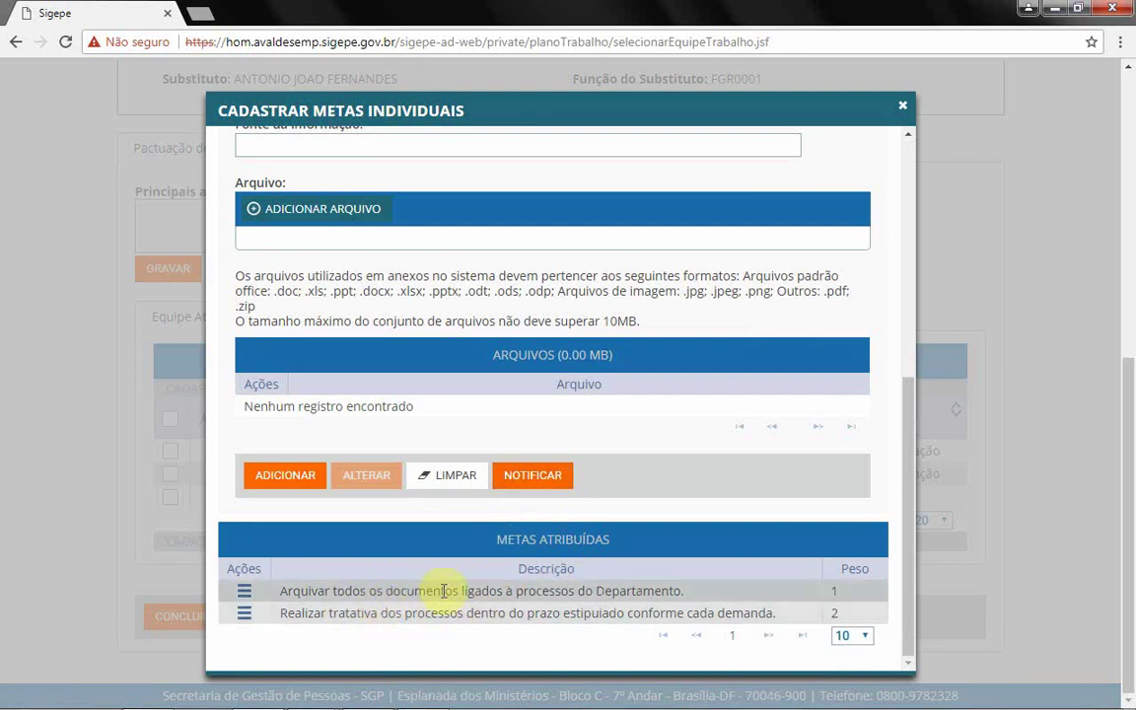
pyautogui.click(522, 483)
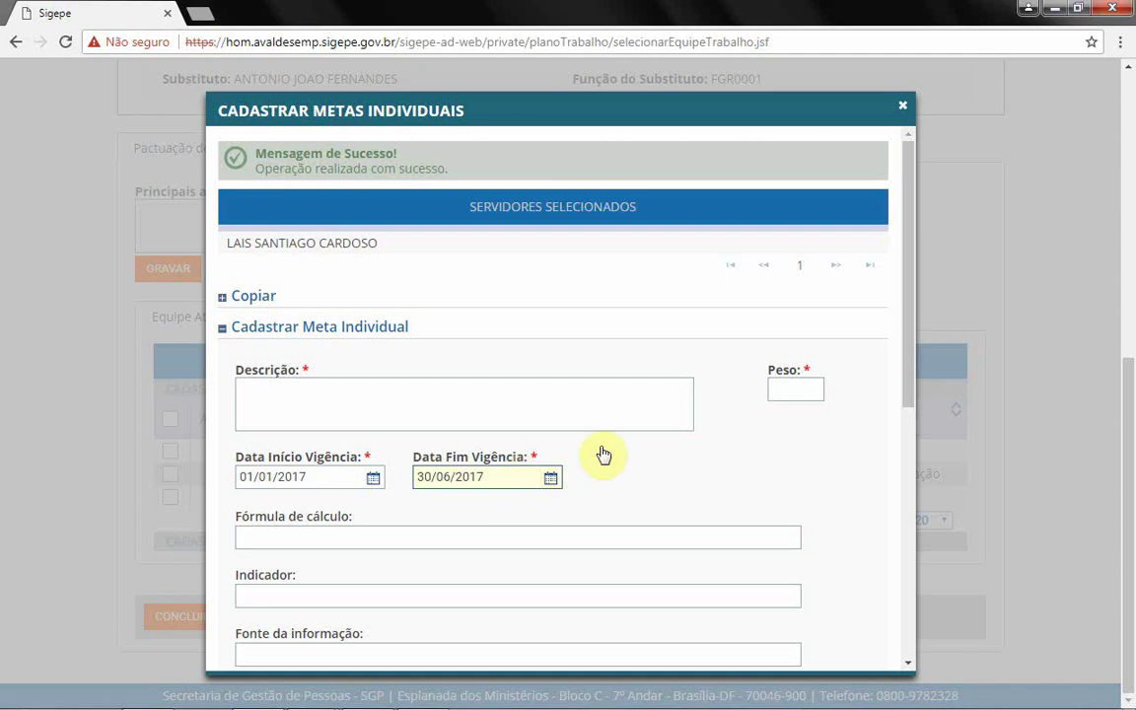
pyautogui.click(902, 104)
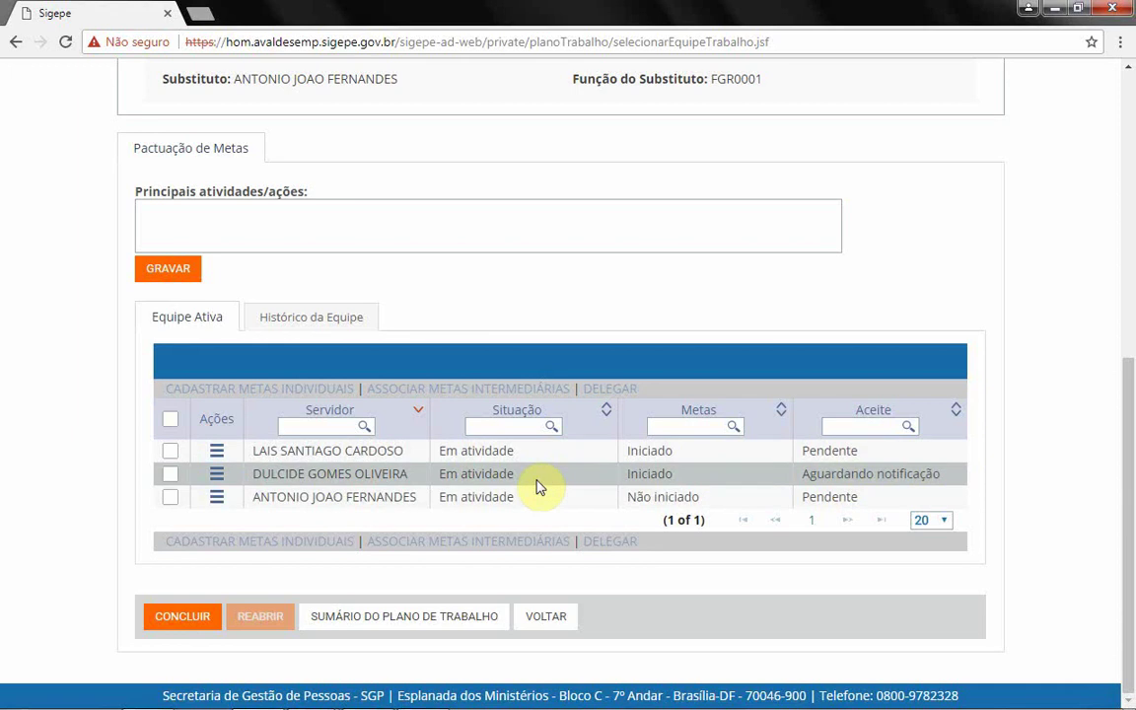
# - Open individual goal registration for only the second listed employee and check the goals already assigned
pyautogui.click(172, 479)
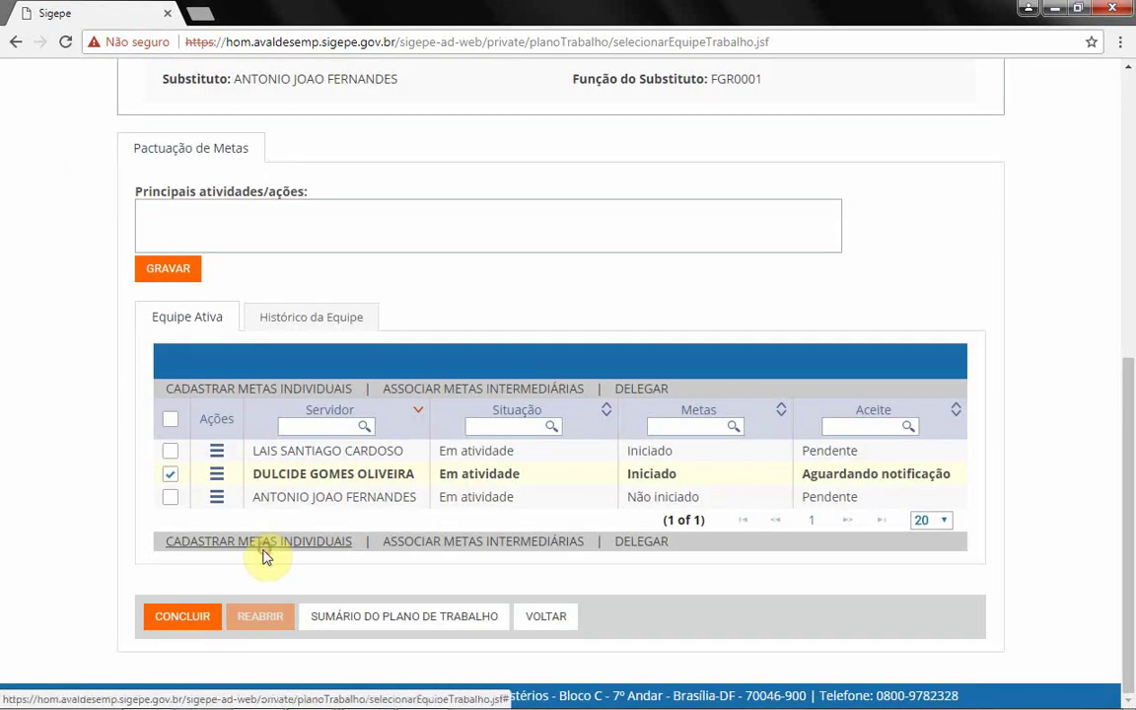
pyautogui.click(264, 548)
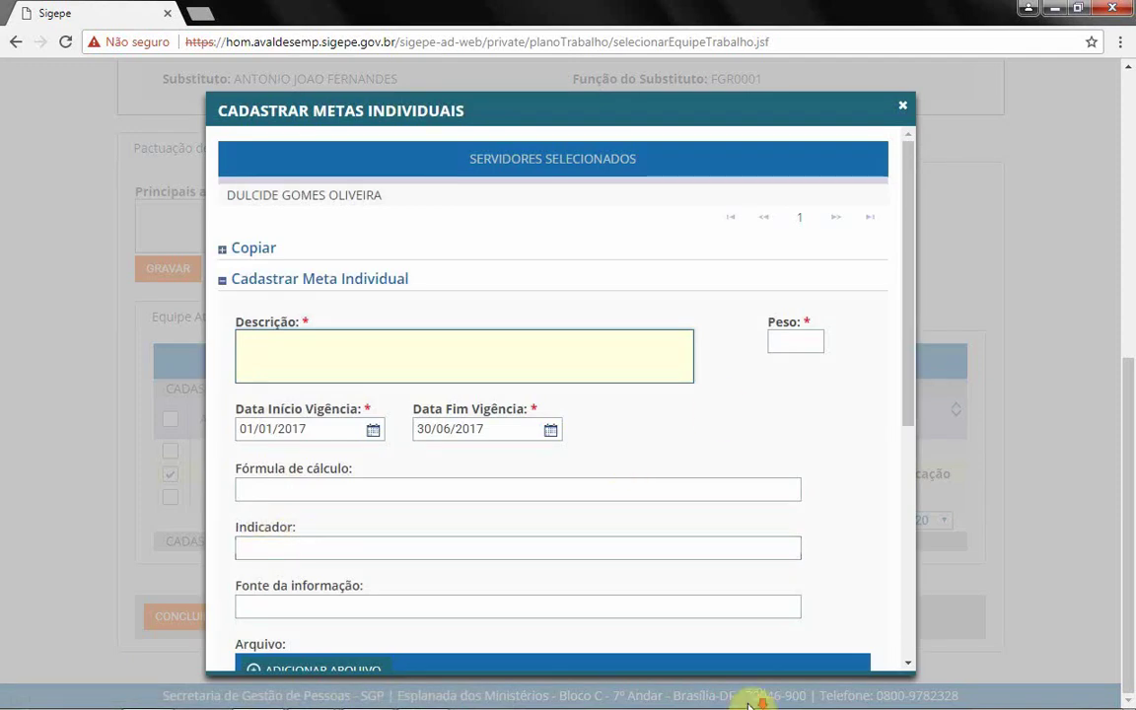
pyautogui.scroll(-5, 794, 462)
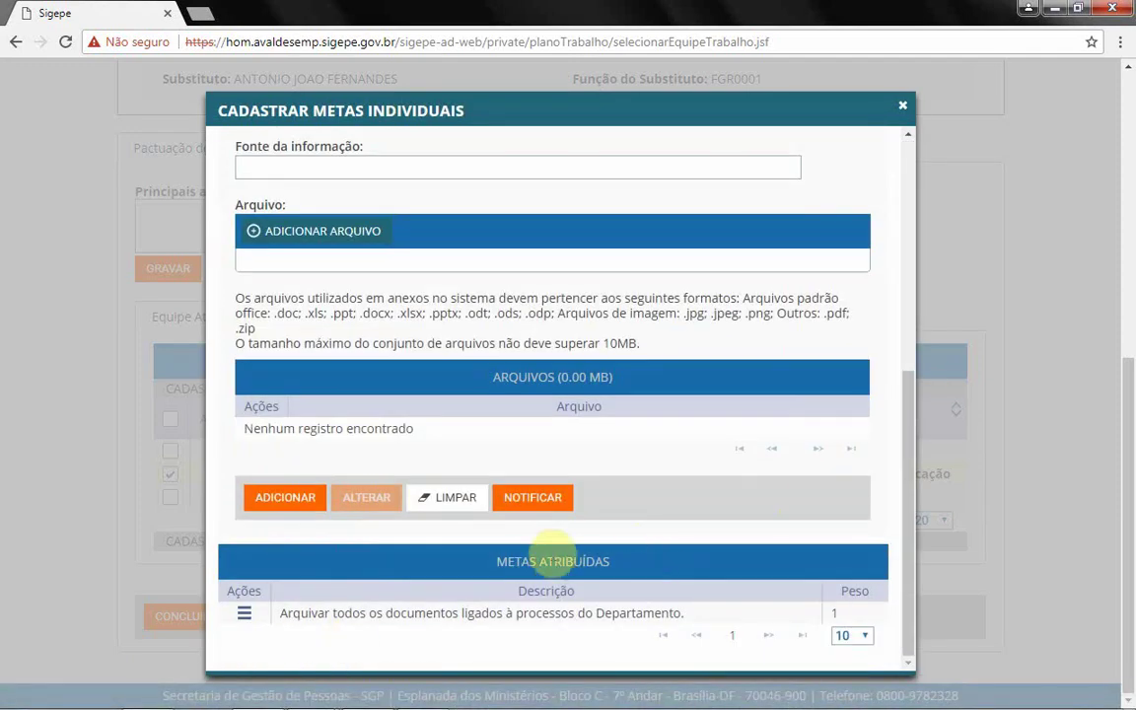
pyautogui.scroll(10, 512, 537)
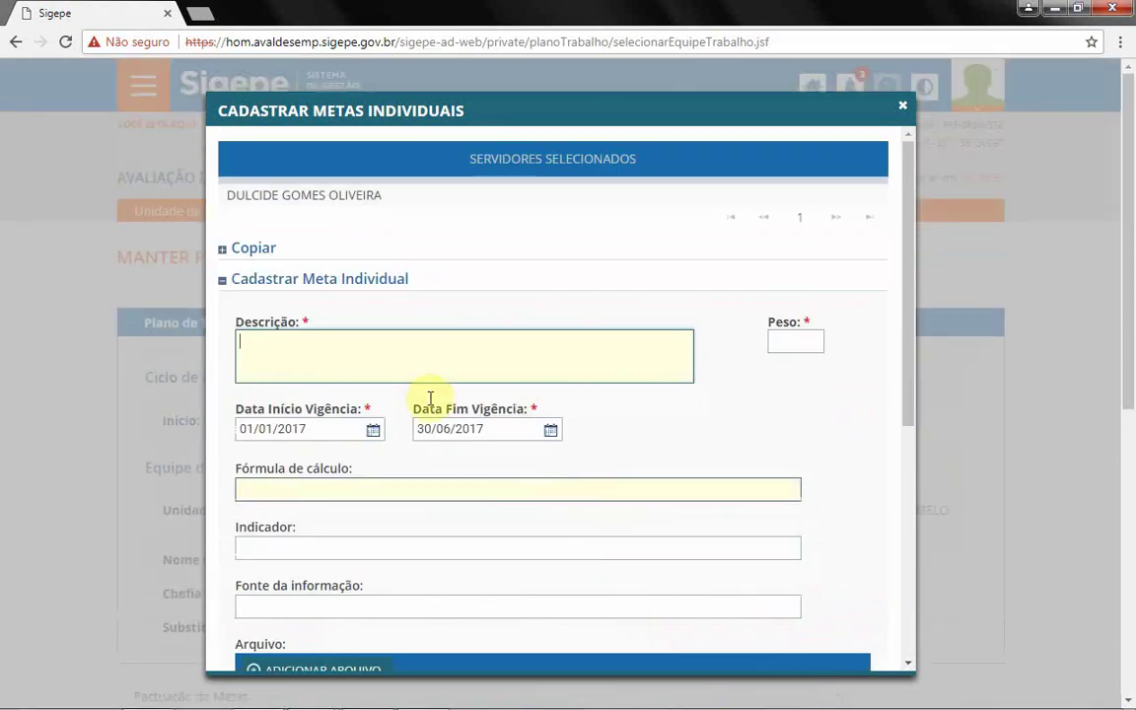
# - Under Copiar, choose cycle 6 and the first listed team employee as the source of the goals to copy
pyautogui.click(222, 248)
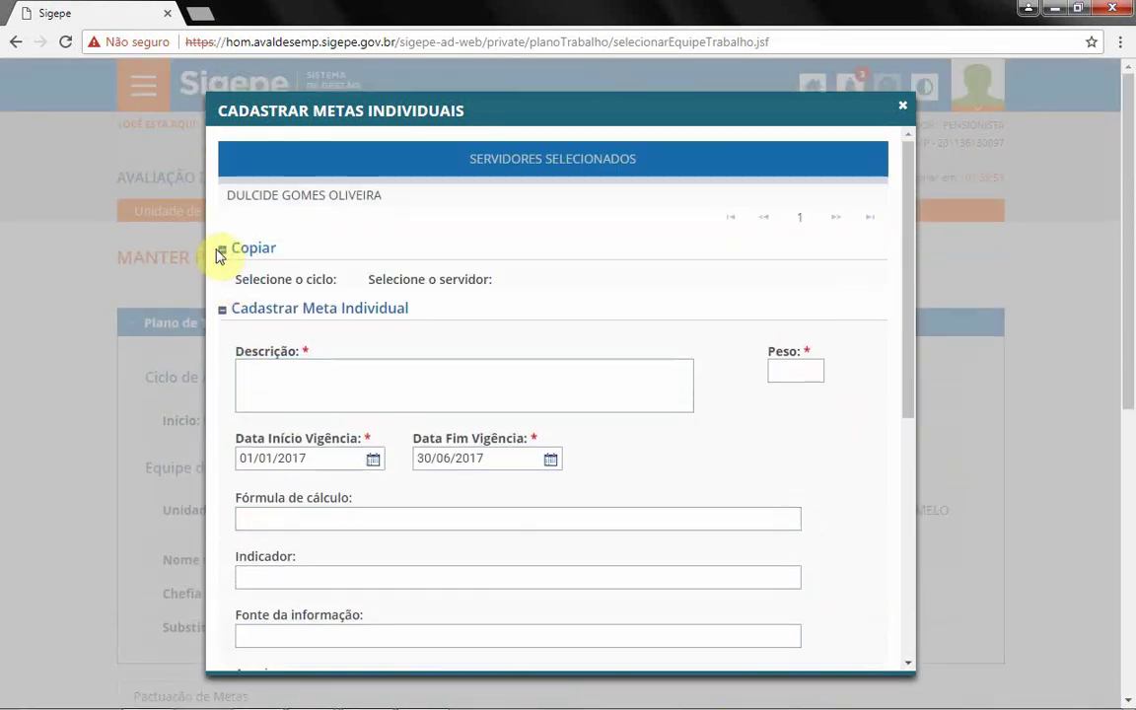
pyautogui.click(308, 319)
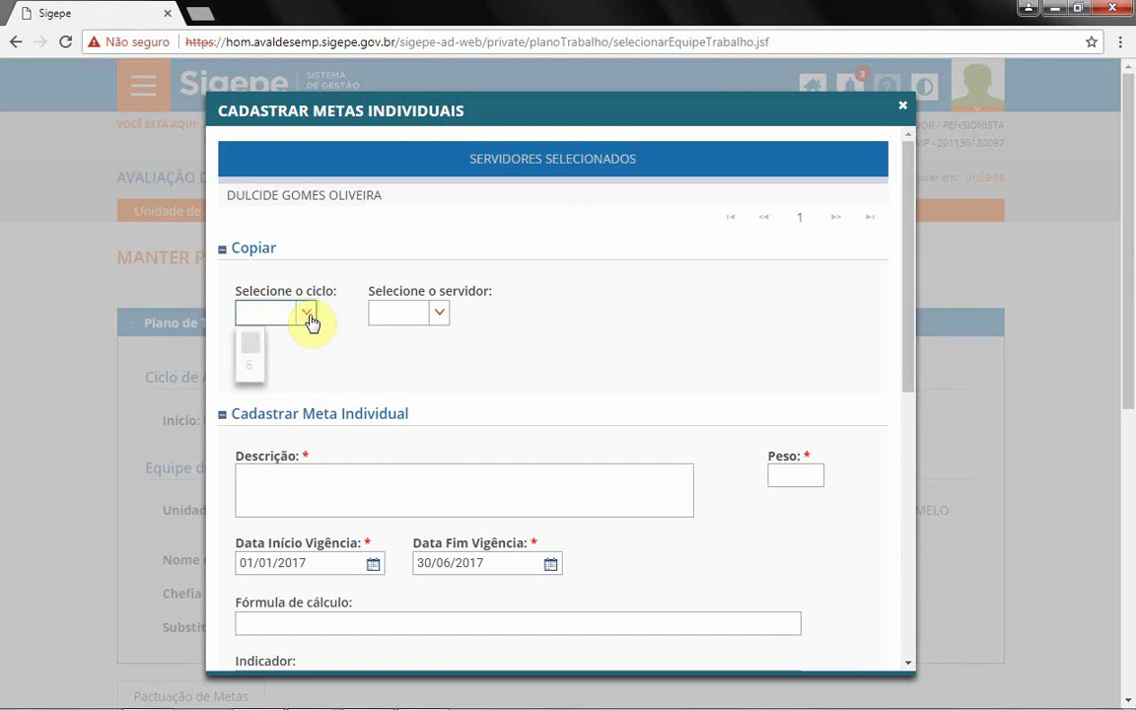
pyautogui.click(253, 363)
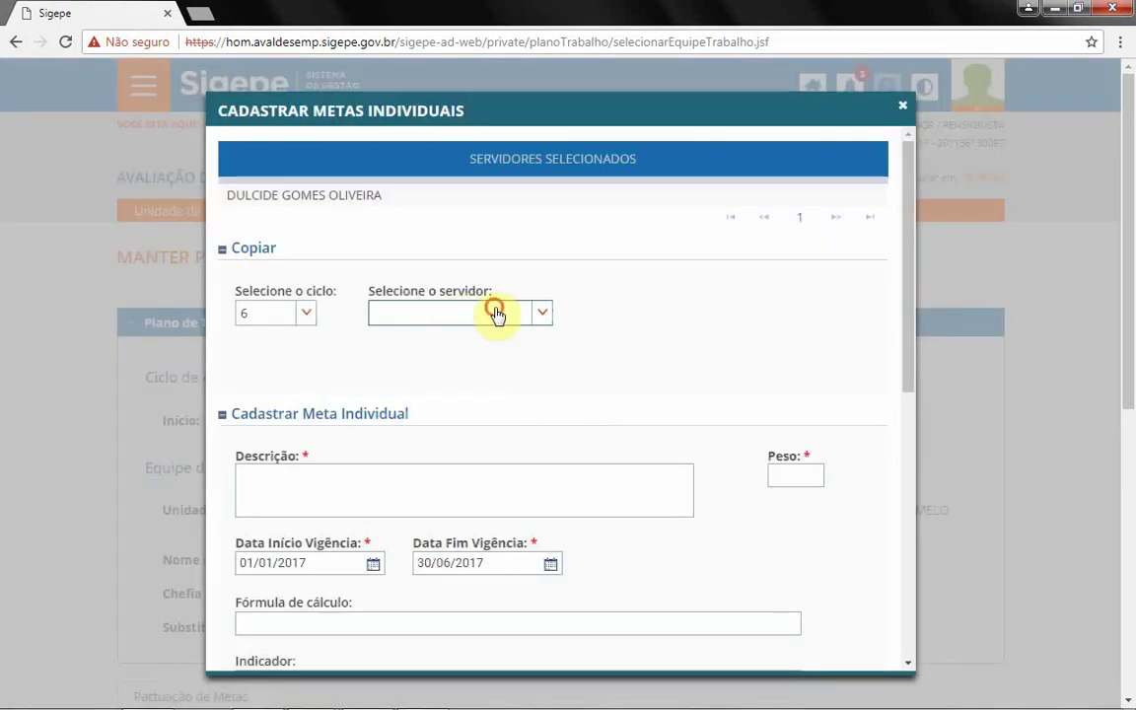
pyautogui.click(491, 314)
pyautogui.click(448, 387)
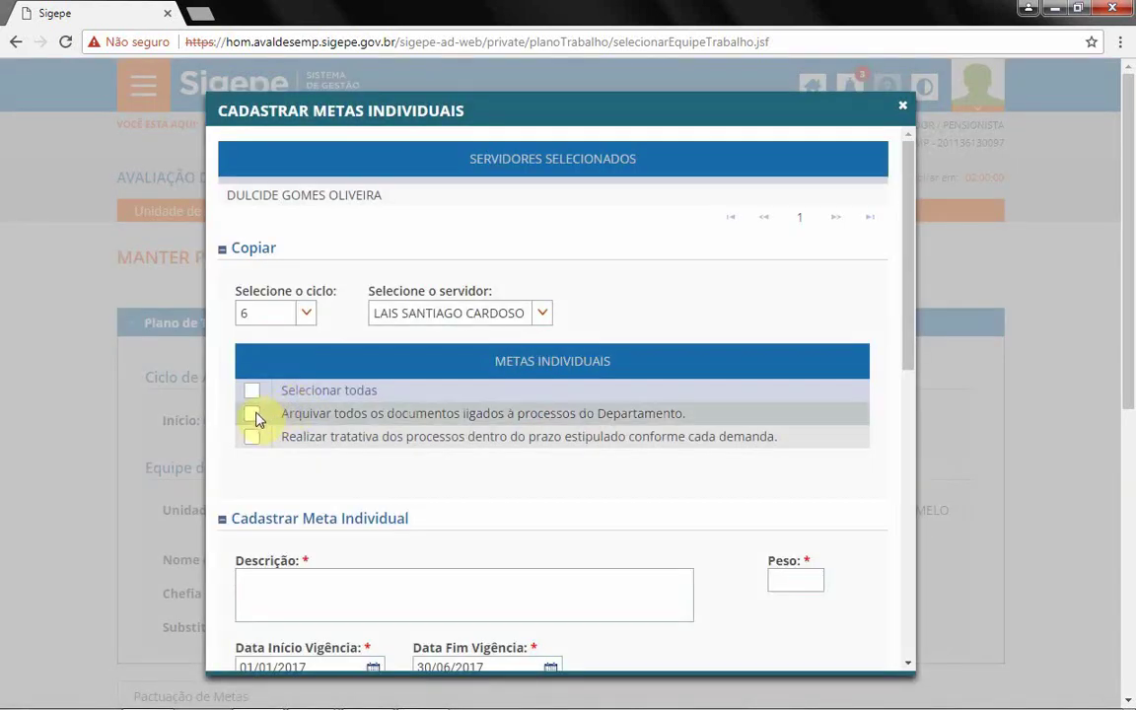
# - Mark the goal "Arquivar todos os documentos ligados à processos do Departamento." for copying, and close the dialog without copying it
pyautogui.click(253, 415)
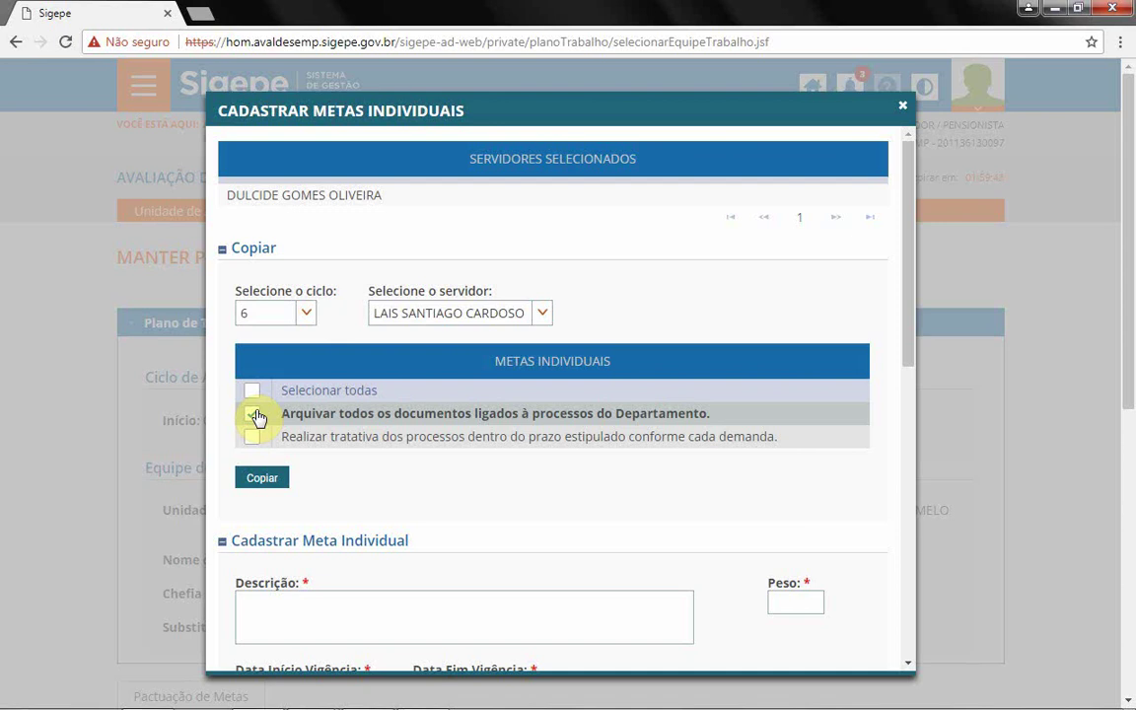
pyautogui.click(253, 415)
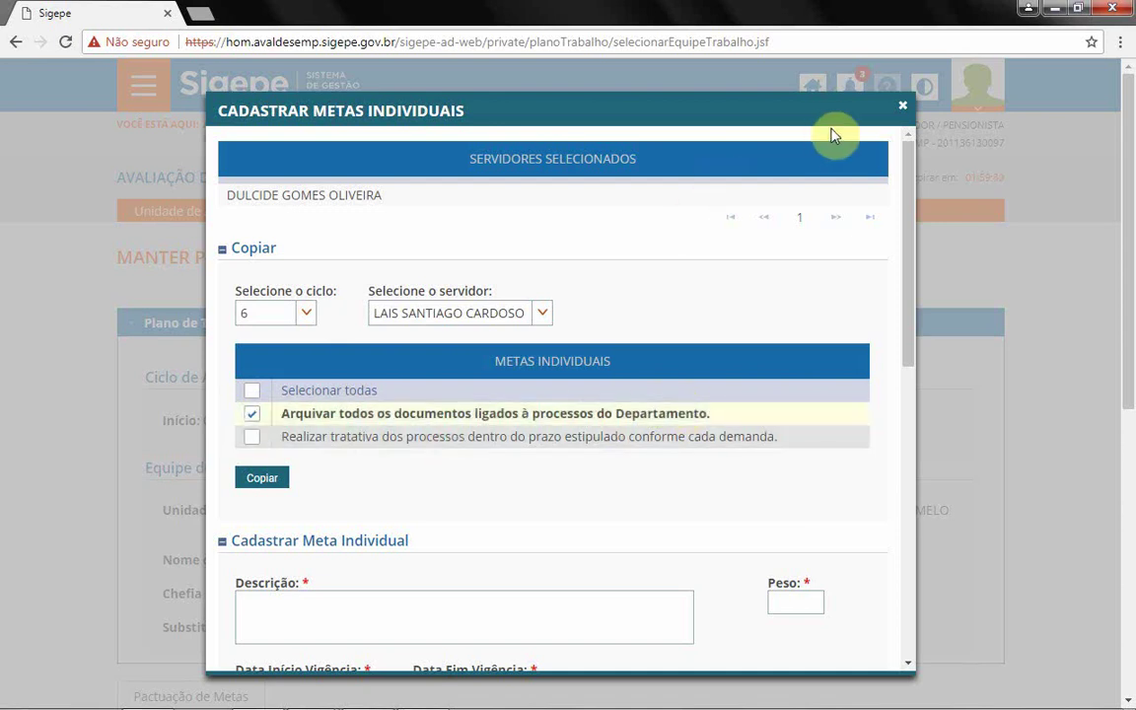
pyautogui.click(903, 108)
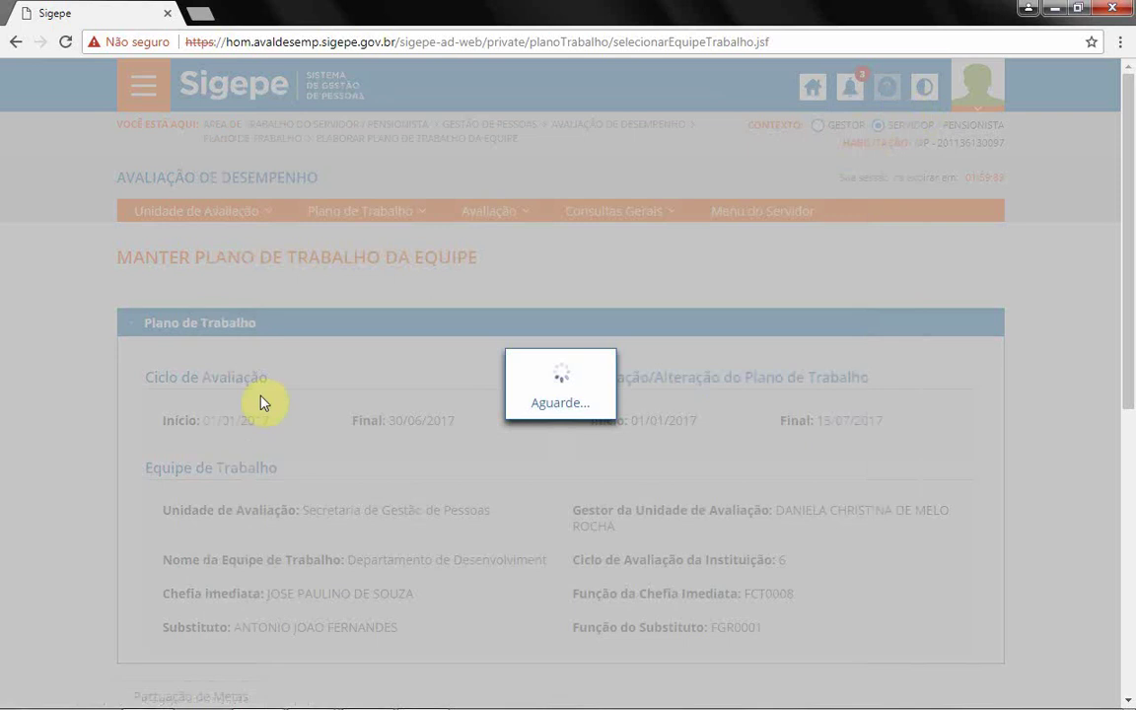
# - Open the second listed employee's individual goals, notify that employee of the assigned goal, and close the dialog
pyautogui.scroll(-5, 593, 474)
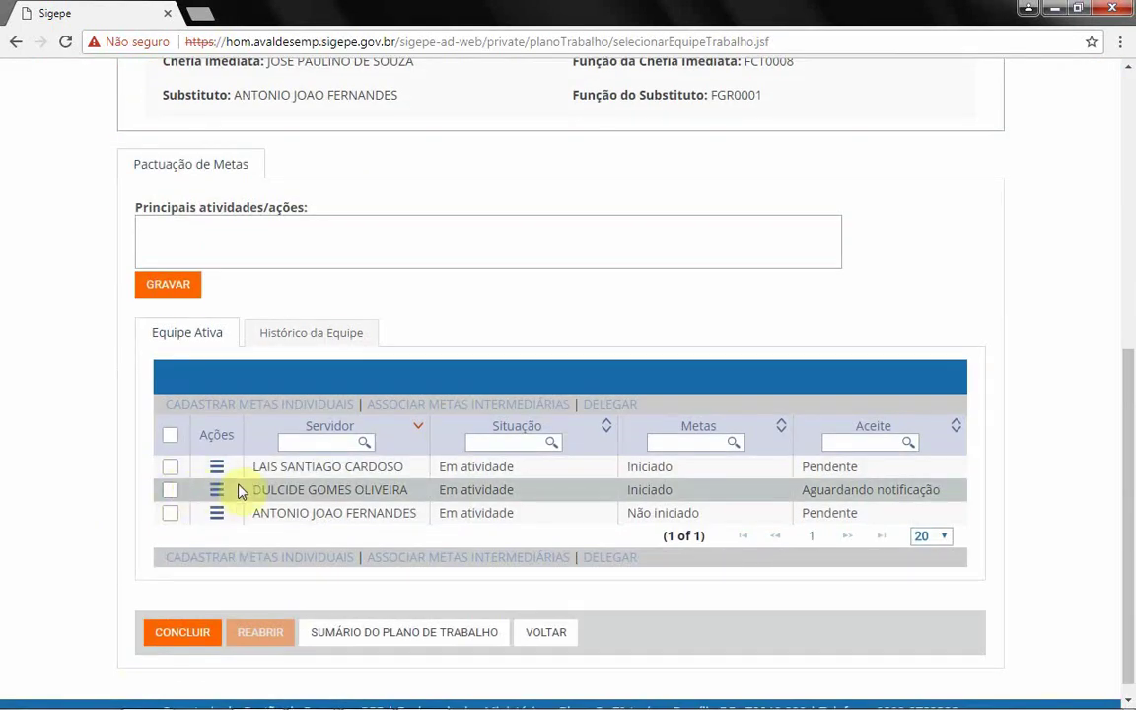
pyautogui.click(218, 493)
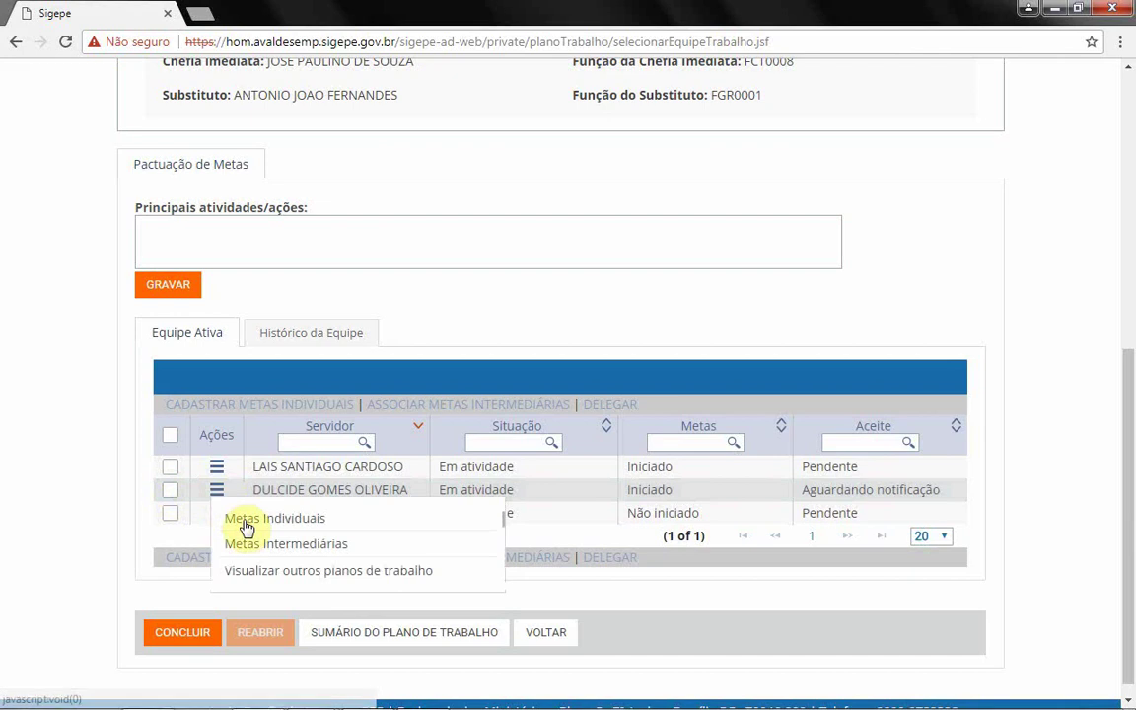
pyautogui.click(244, 523)
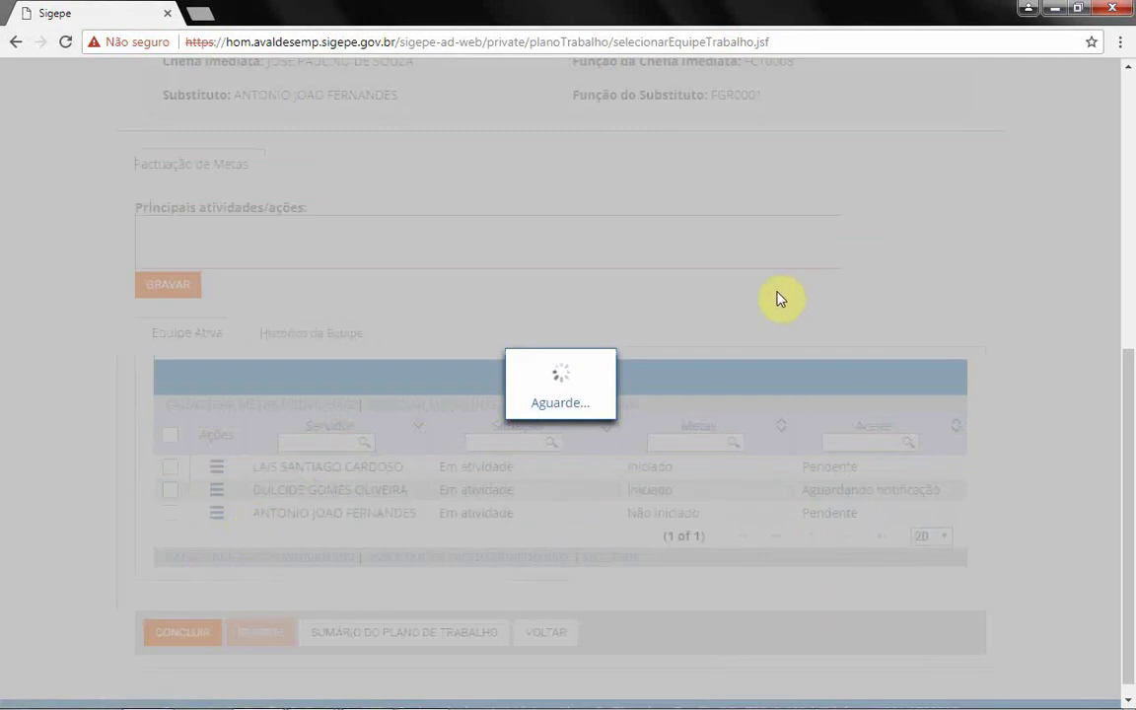
pyautogui.scroll(-5, 801, 301)
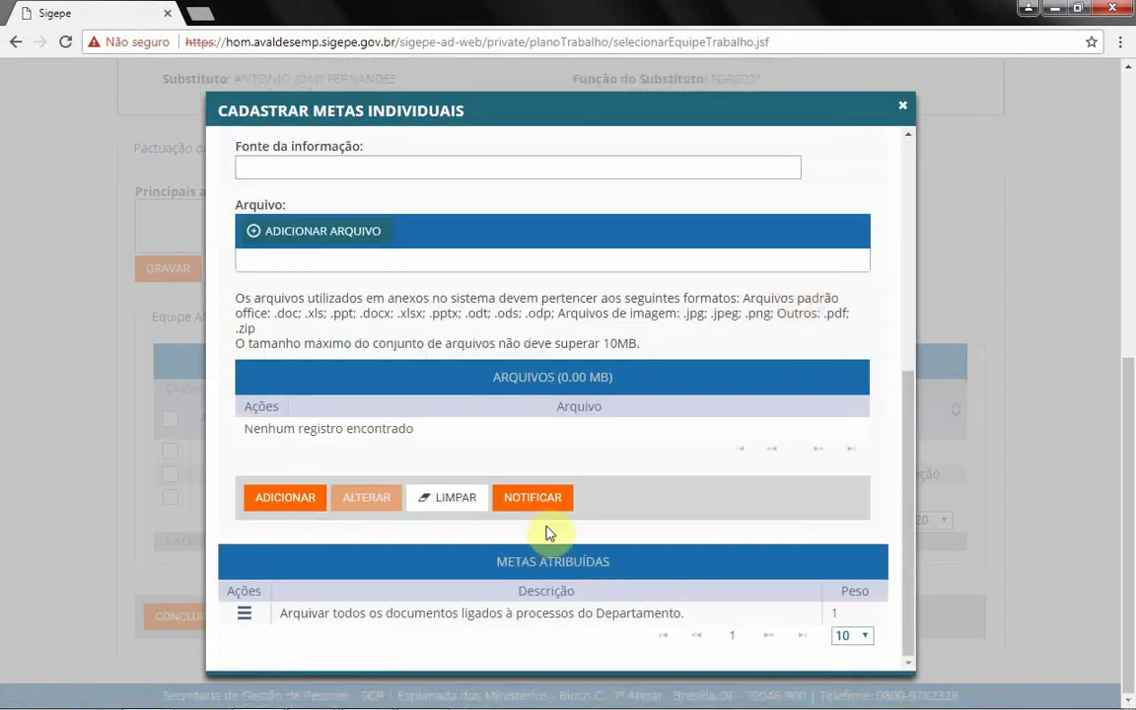
pyautogui.click(536, 510)
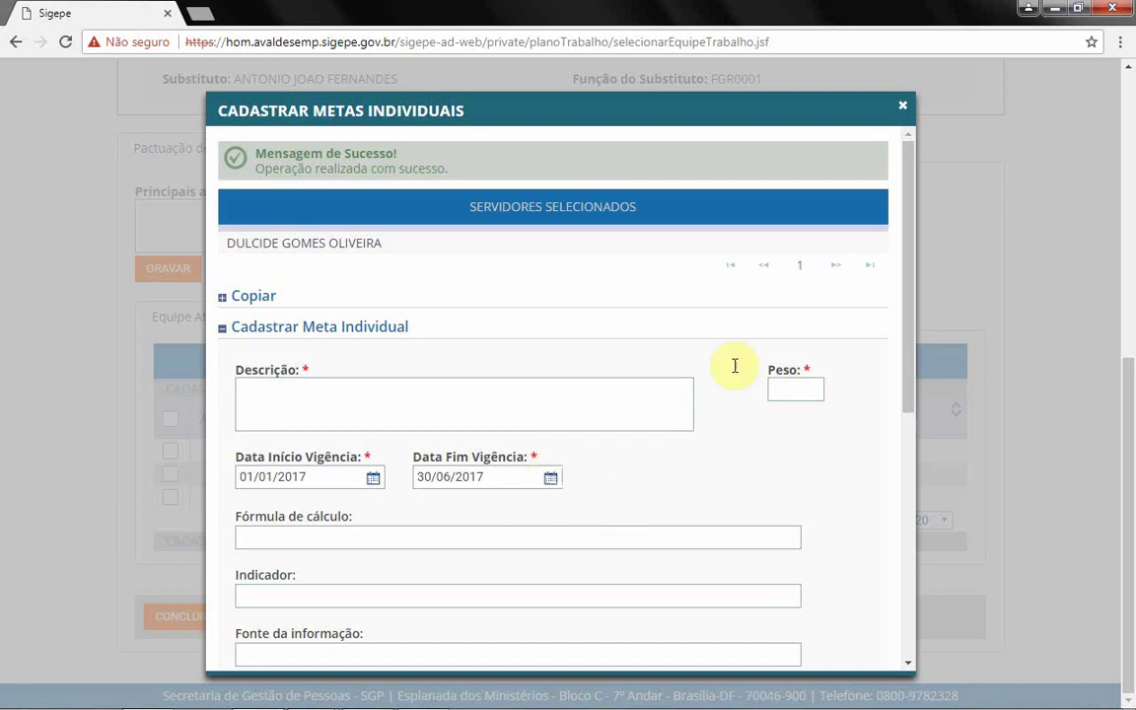
pyautogui.click(903, 109)
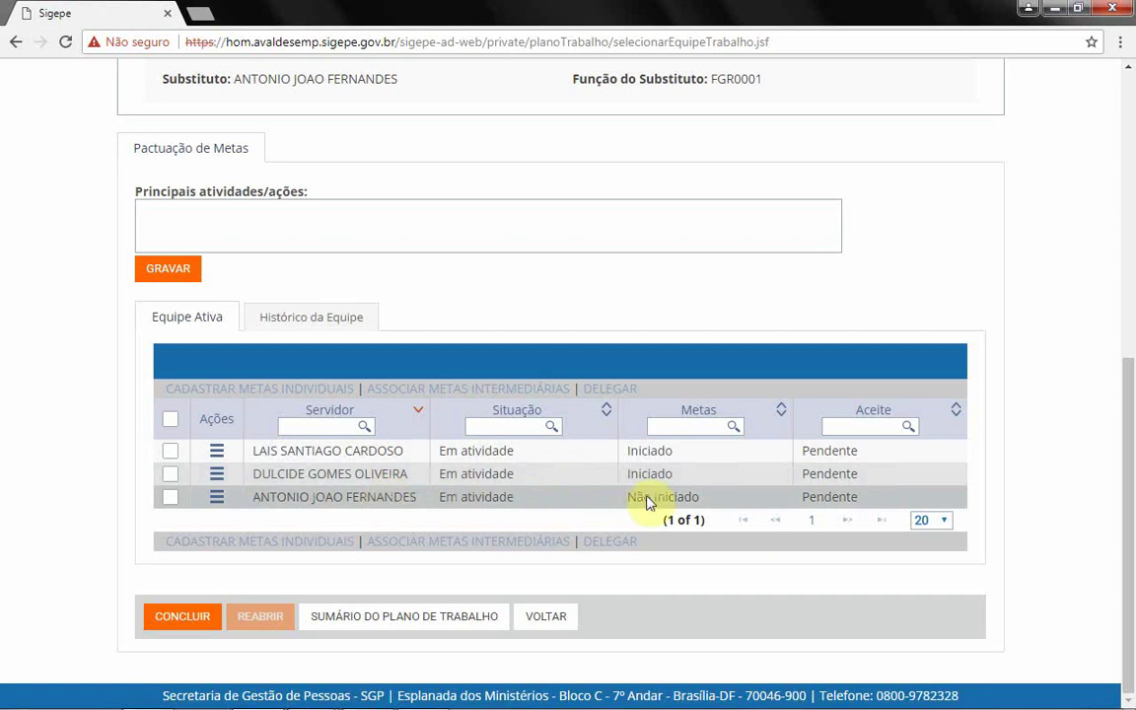
pyautogui.click(170, 498)
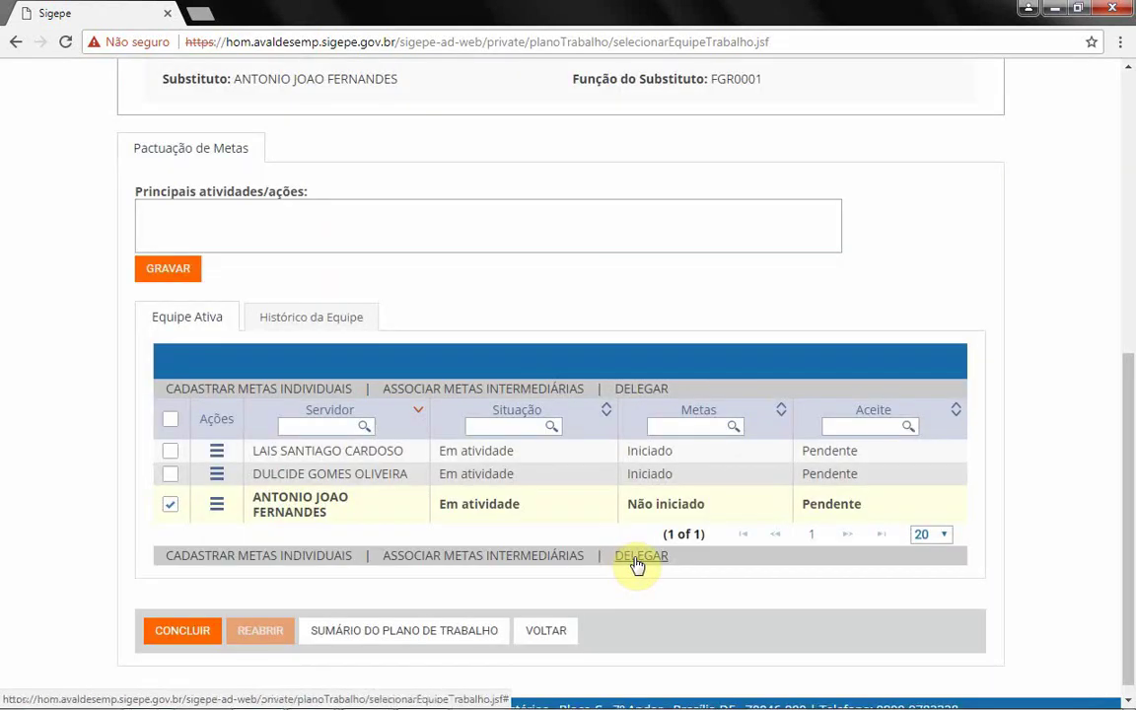
pyautogui.click(636, 560)
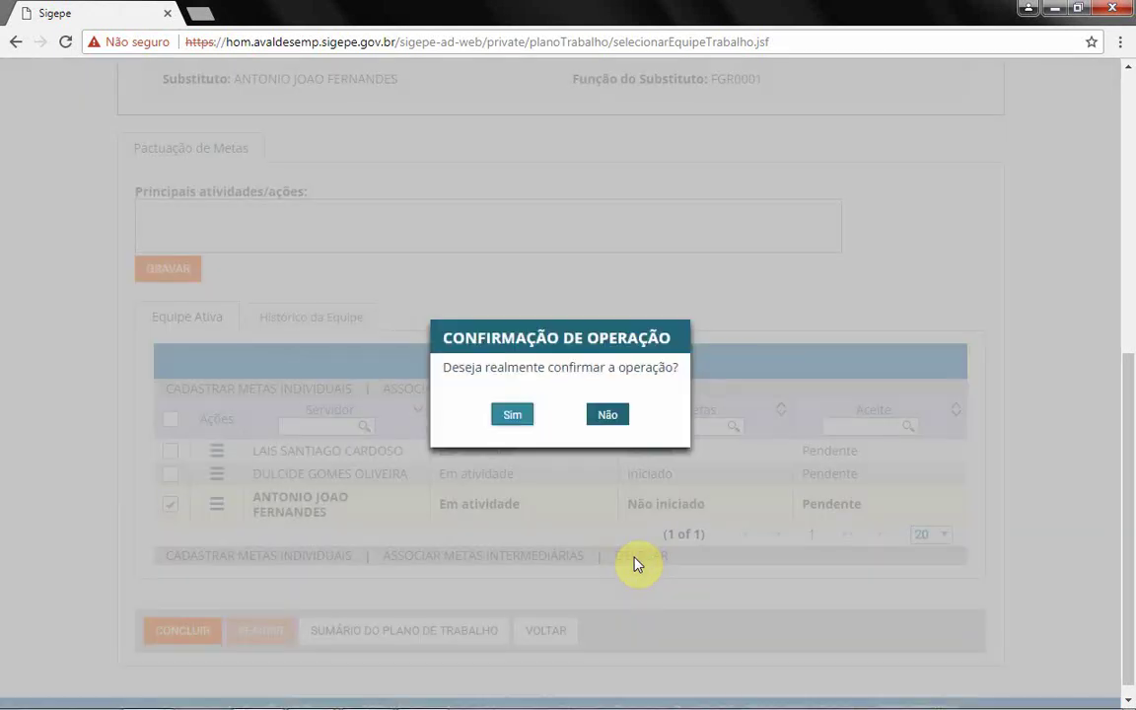
pyautogui.click(618, 414)
pyautogui.click(170, 505)
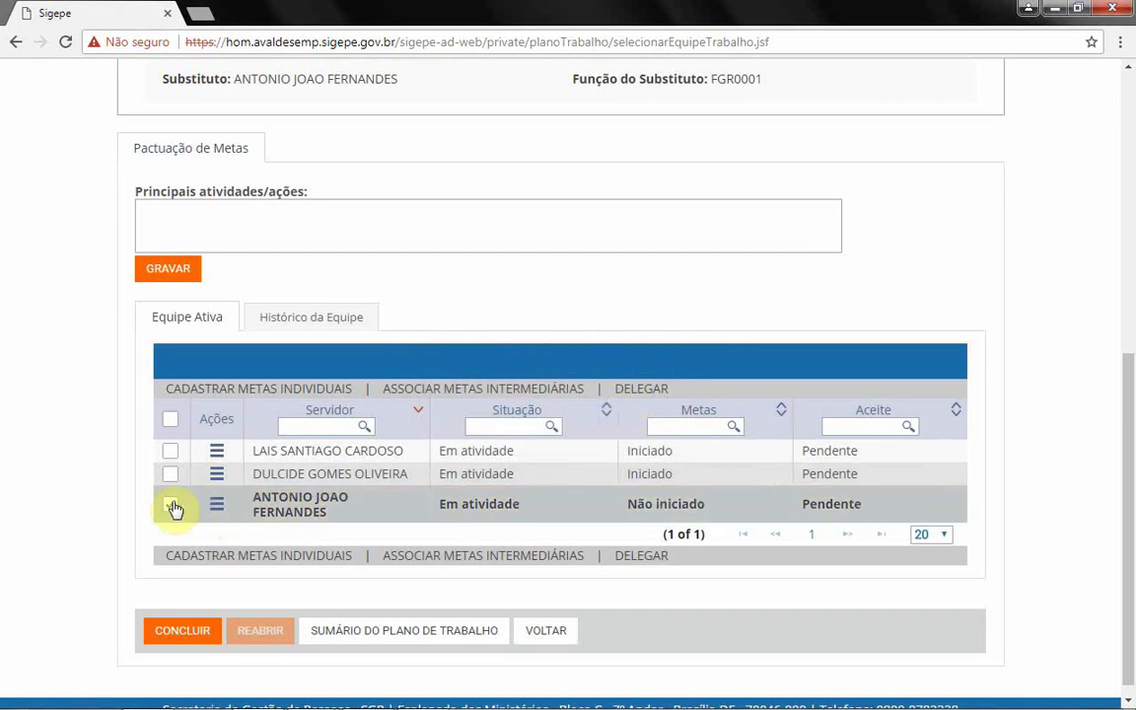
# - Select the third listed employee and delegate the registration of individual goals to that employee, confirming the operation
pyautogui.click(171, 506)
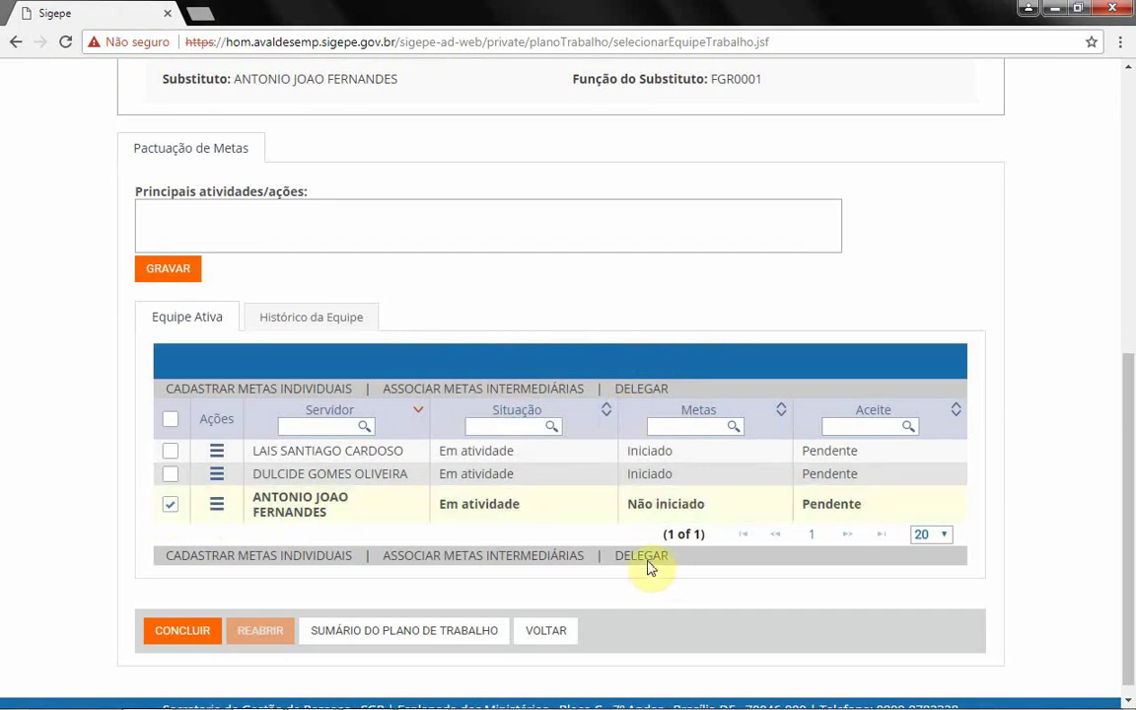
pyautogui.click(646, 560)
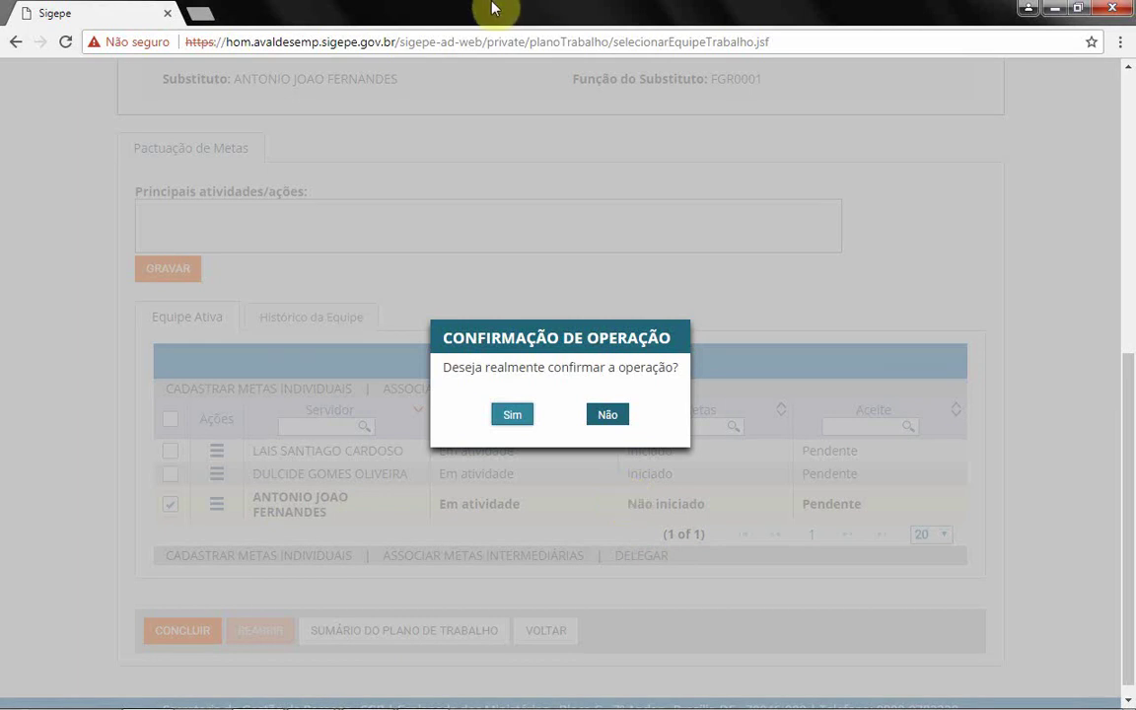
pyautogui.click(510, 414)
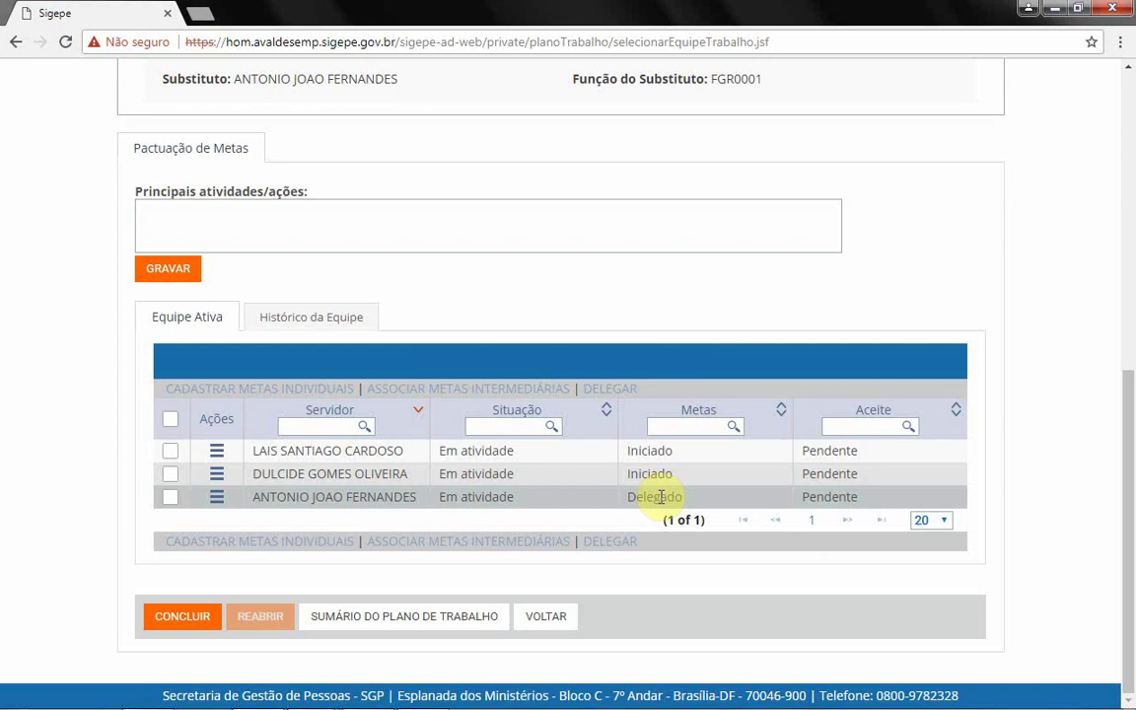
# - Associate the intermediate goal "Reduzir o tempo de tratativa de processo em 10% em relação ao ano anterior." with the third listed employee, save, and clear the selection
pyautogui.click(166, 497)
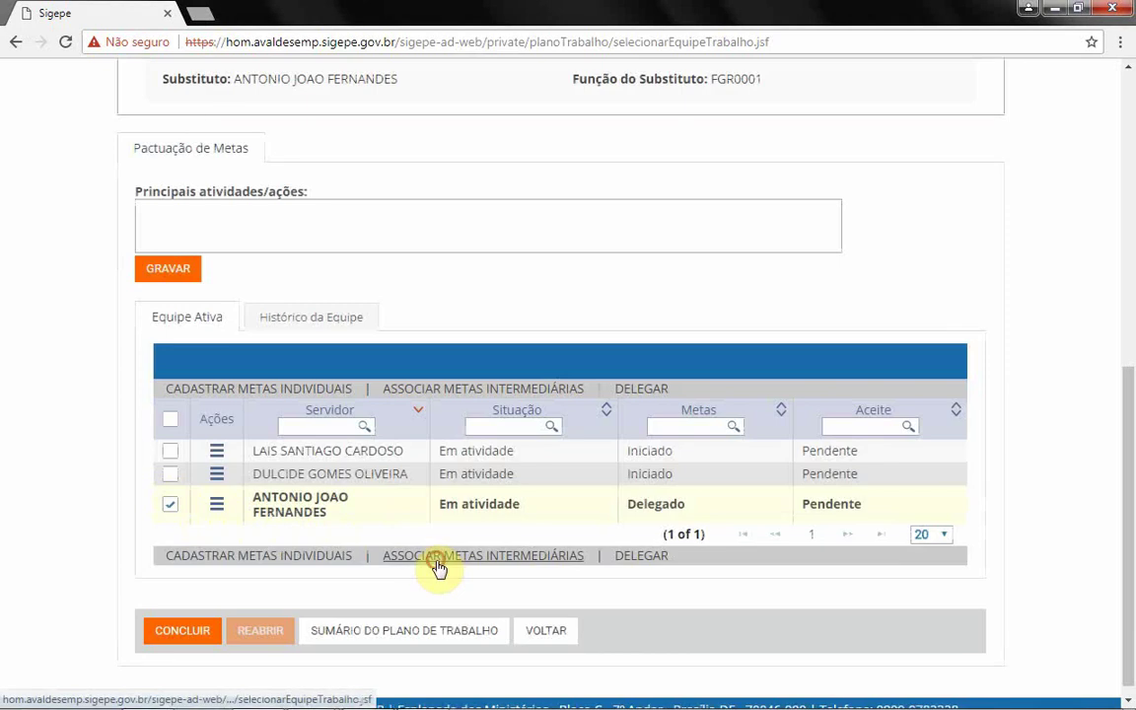
pyautogui.click(437, 558)
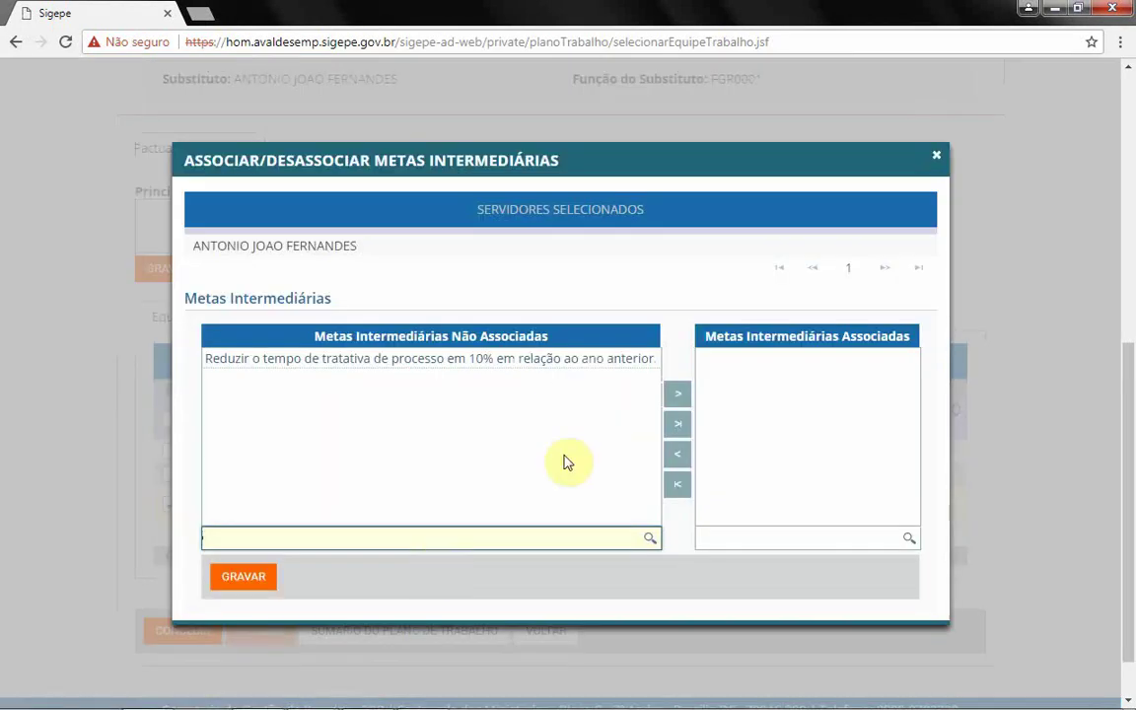
pyautogui.click(616, 360)
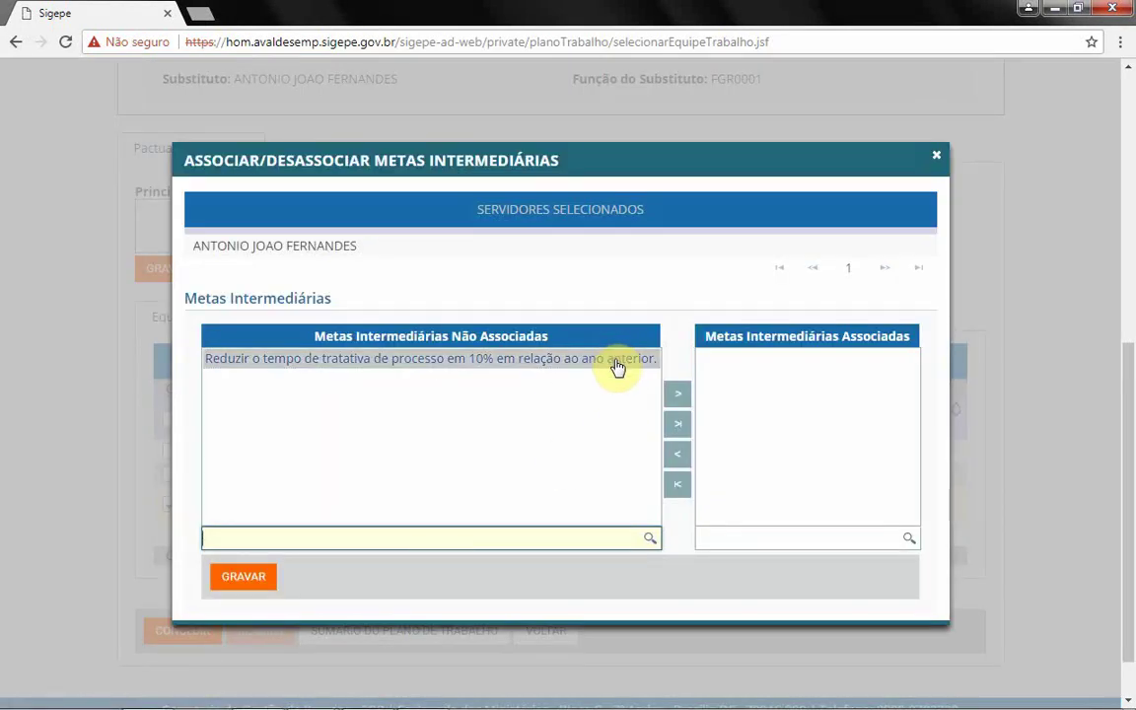
pyautogui.click(678, 398)
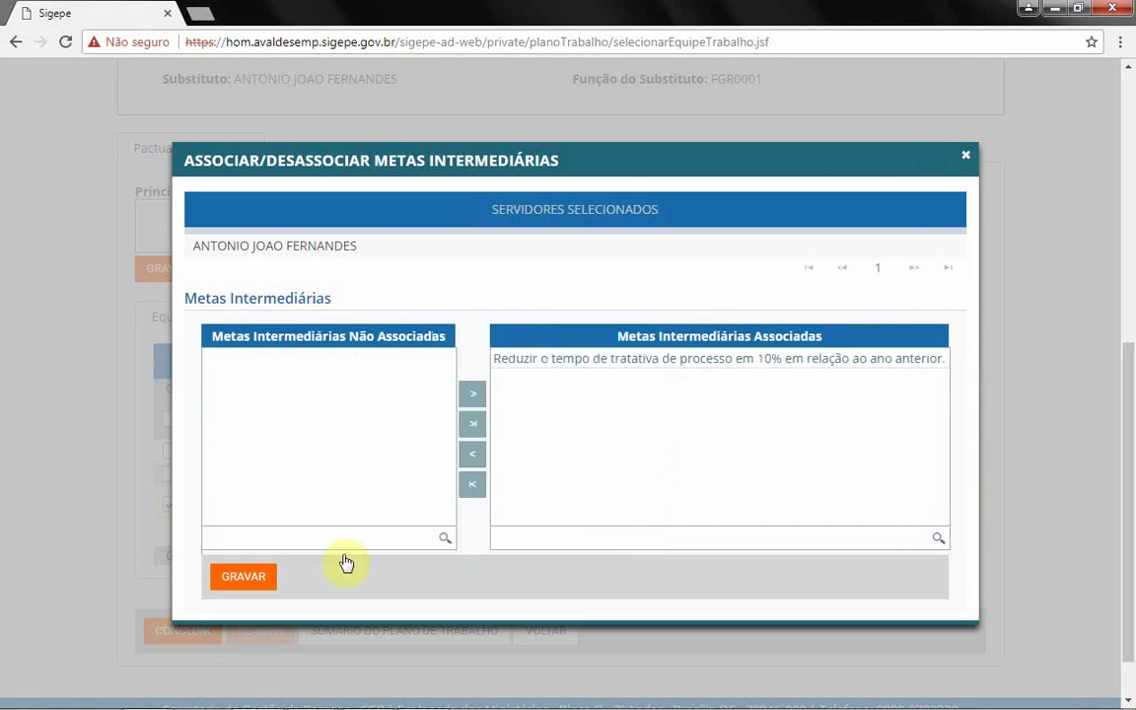
pyautogui.click(244, 582)
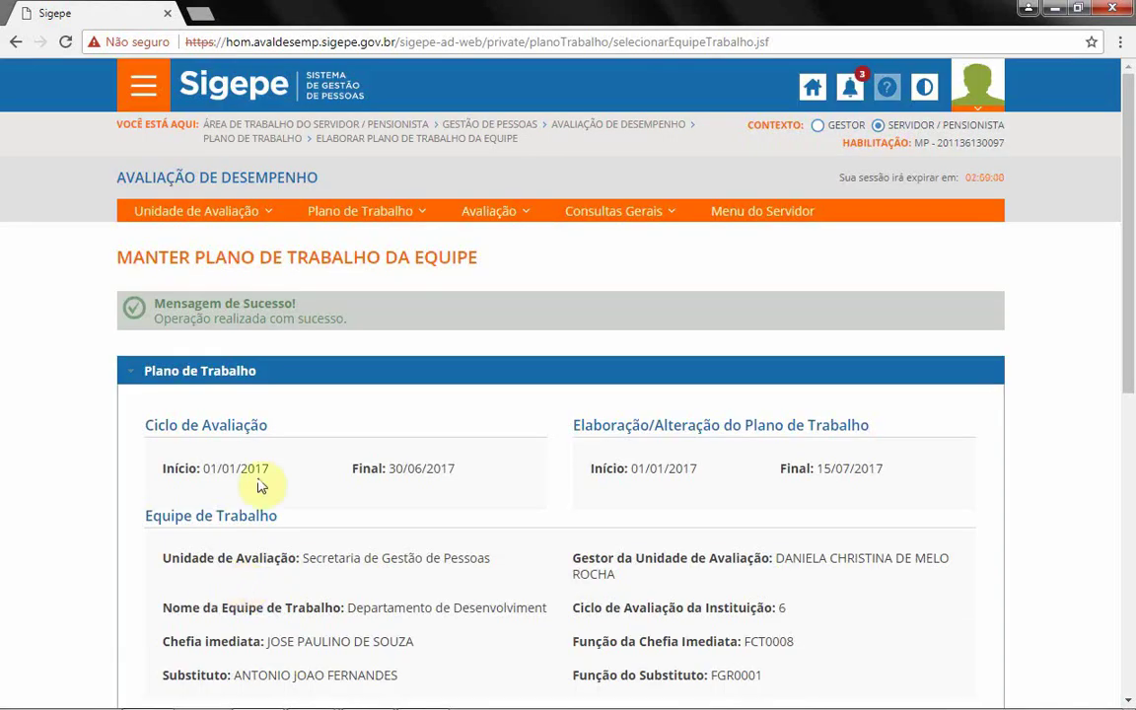
pyautogui.scroll(-6, 293, 473)
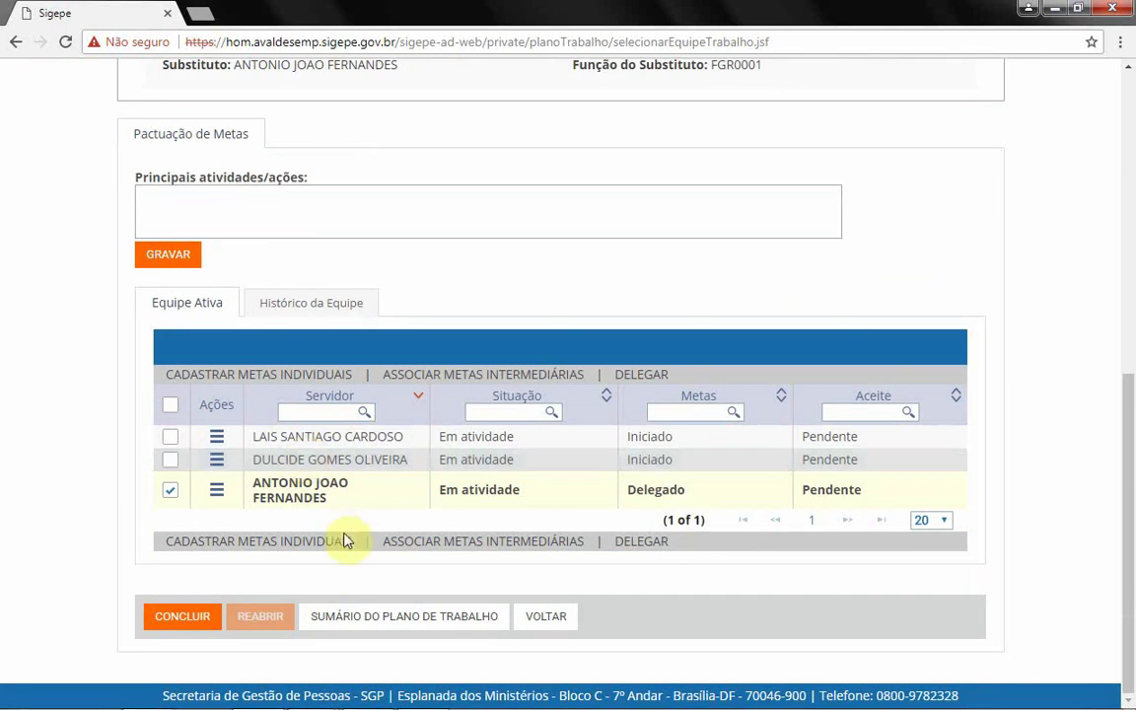
pyautogui.click(171, 489)
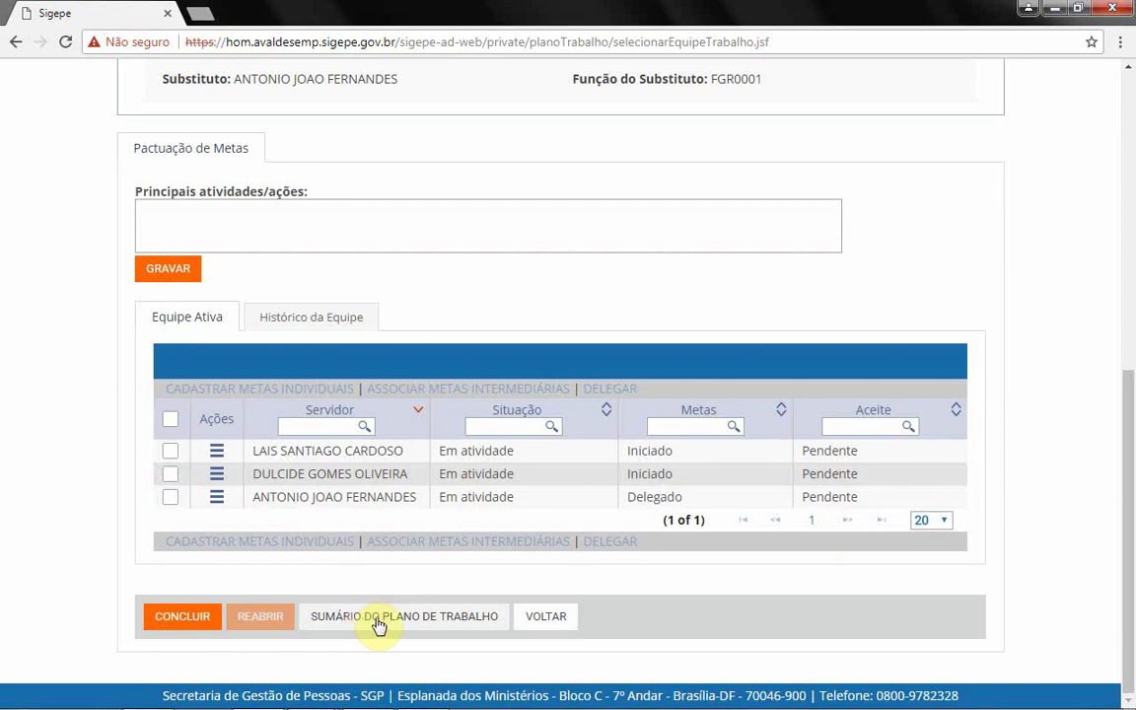
# - Open the team's work plan summary and check the intermediate goals with their associated employees
pyautogui.click(390, 621)
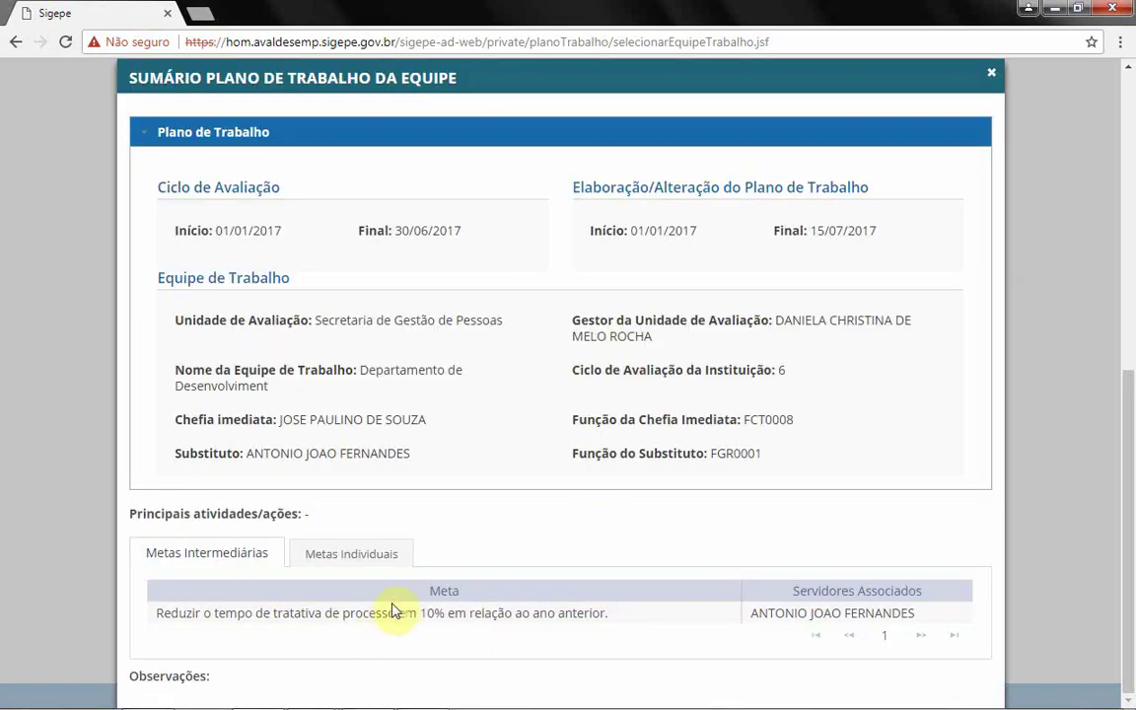
pyautogui.keyDown('ctrl'); pyautogui.scroll(-1, 530, 446); pyautogui.keyUp('ctrl')
pyautogui.keyDown('ctrl'); pyautogui.scroll(-2, 530, 446); pyautogui.keyUp('ctrl')
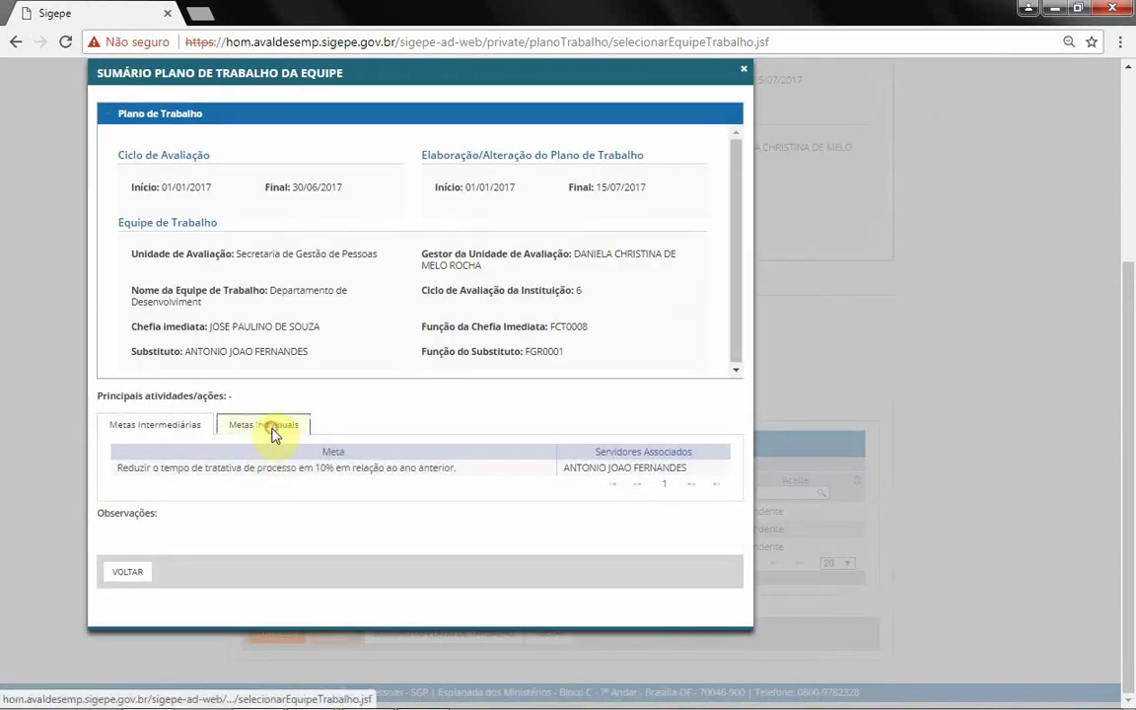
# - Show the summary's individual goals, expand all three employees to check their goals and weights, and return from the summary
pyautogui.click(274, 436)
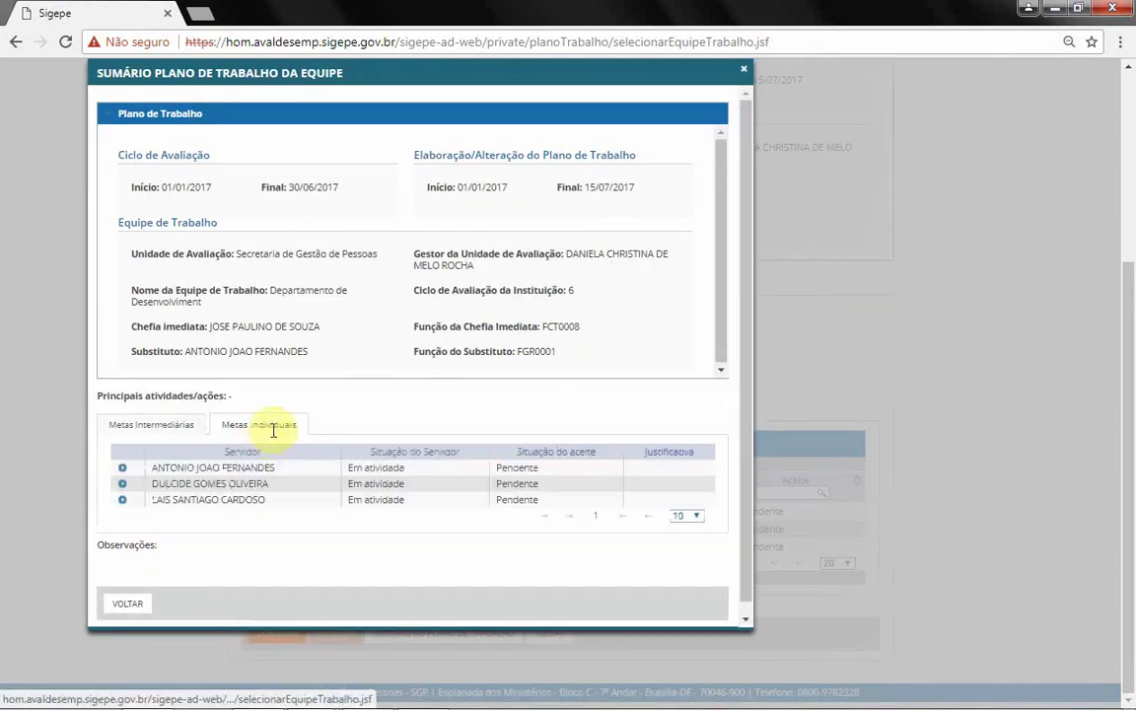
pyautogui.click(122, 470)
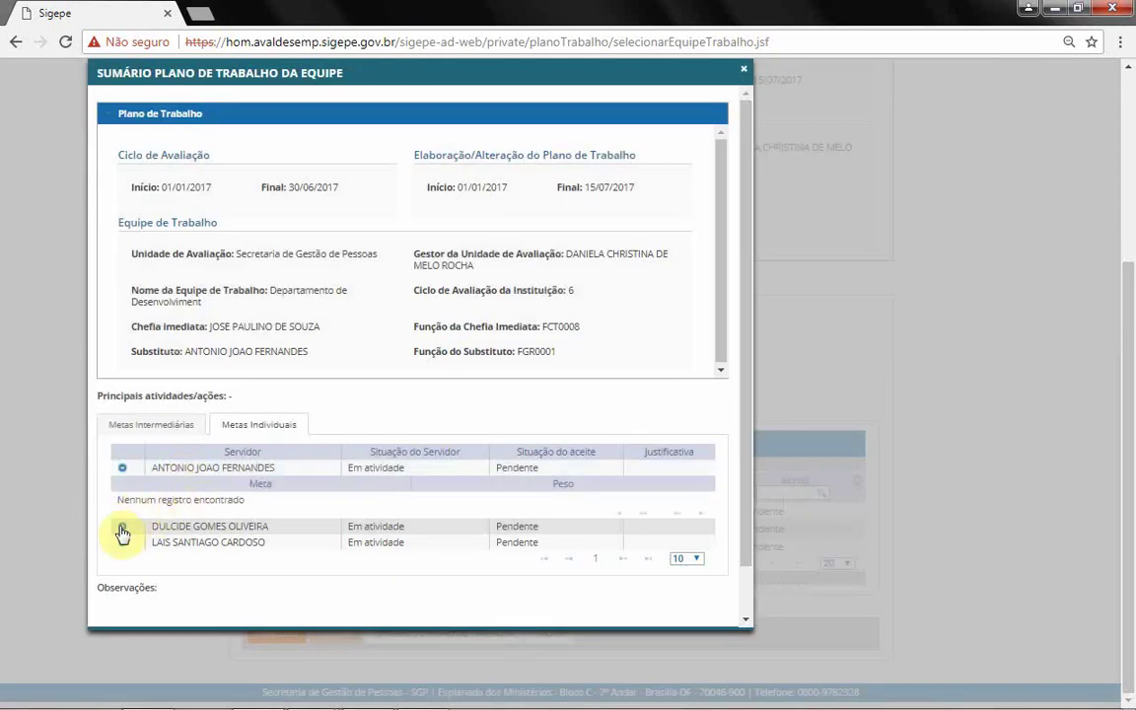
pyautogui.click(123, 528)
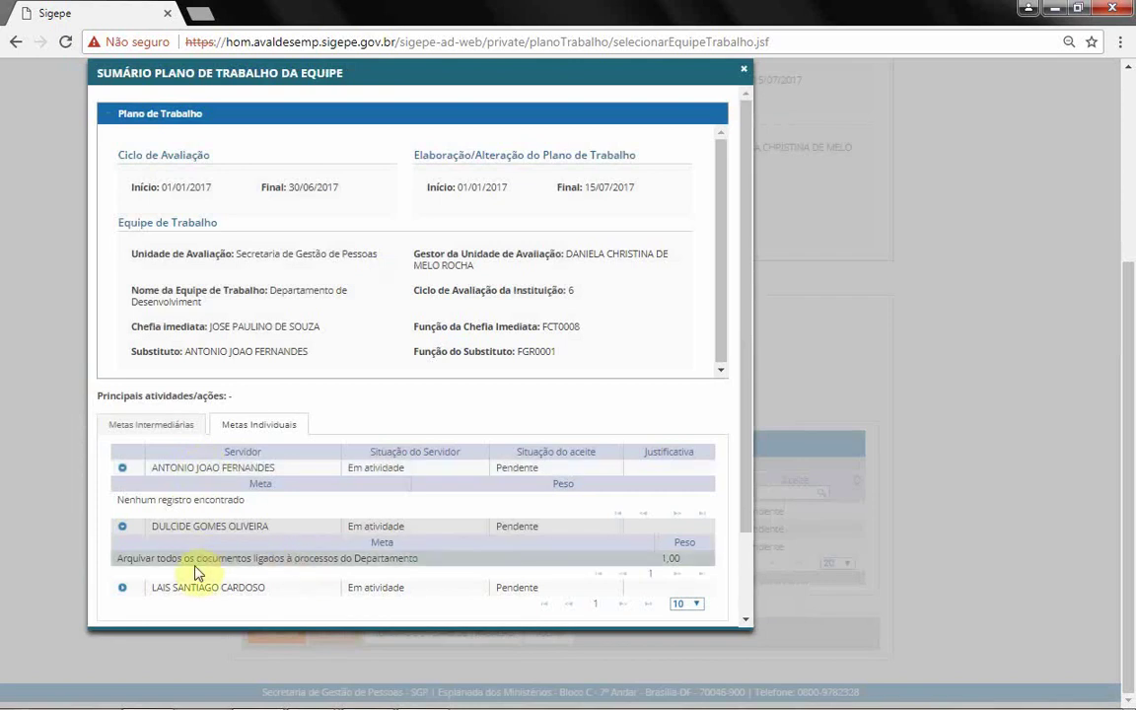
pyautogui.click(123, 590)
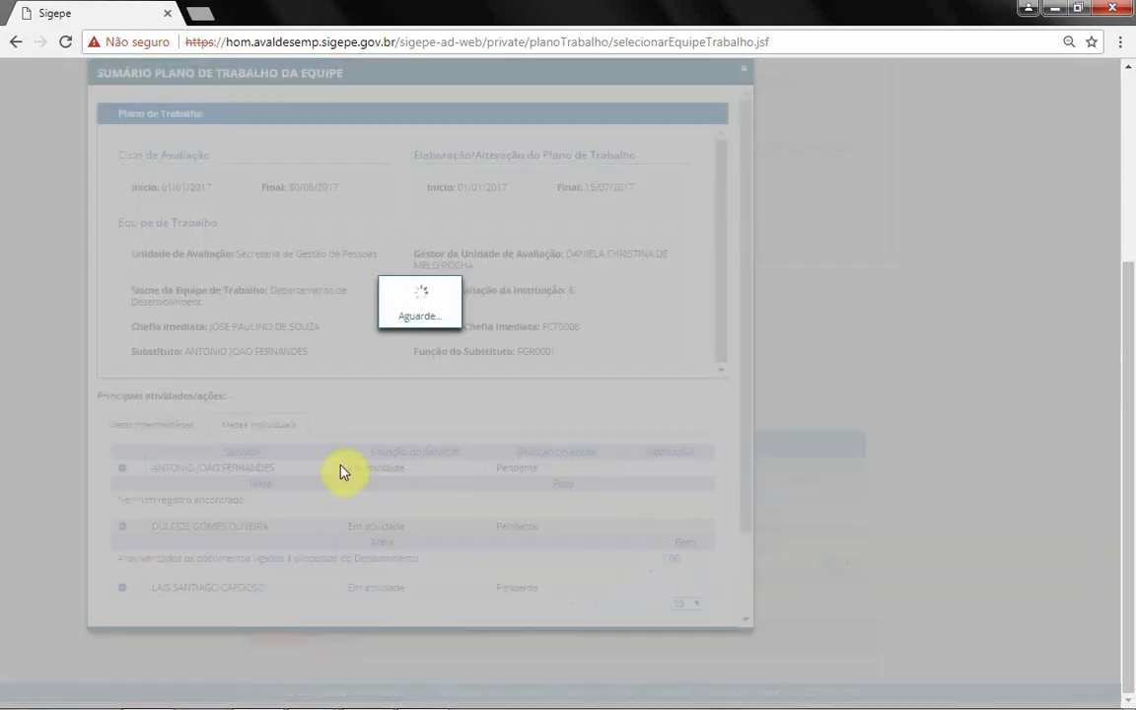
pyautogui.scroll(-2, 342, 474)
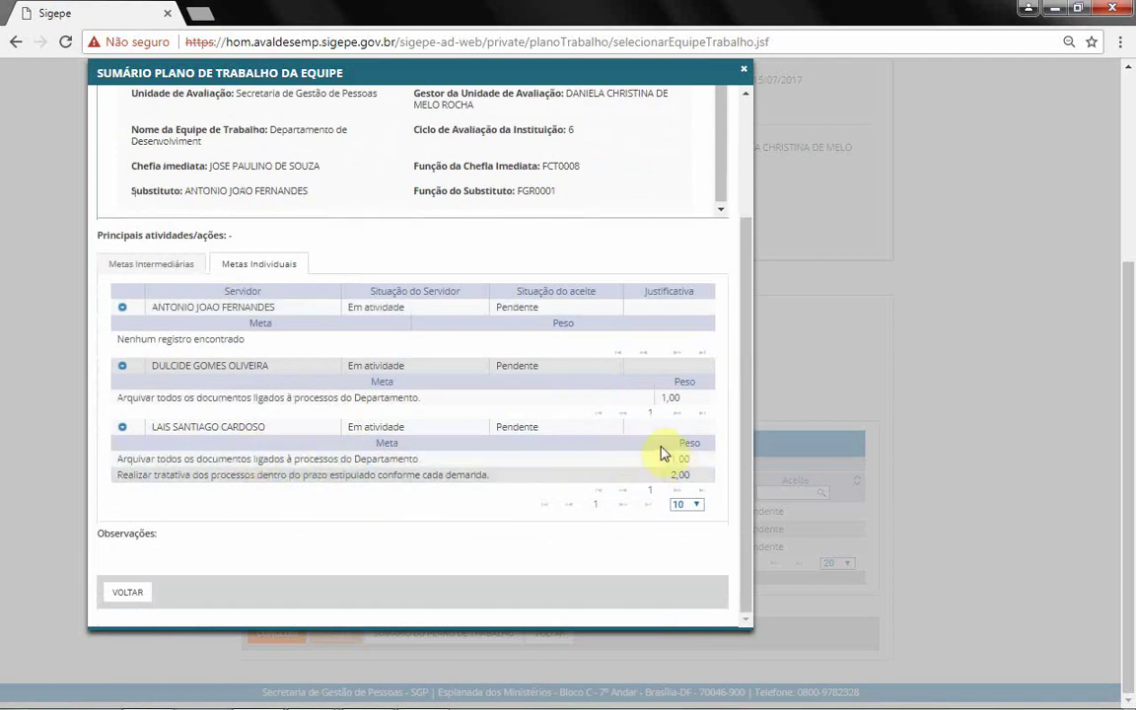
pyautogui.click(138, 593)
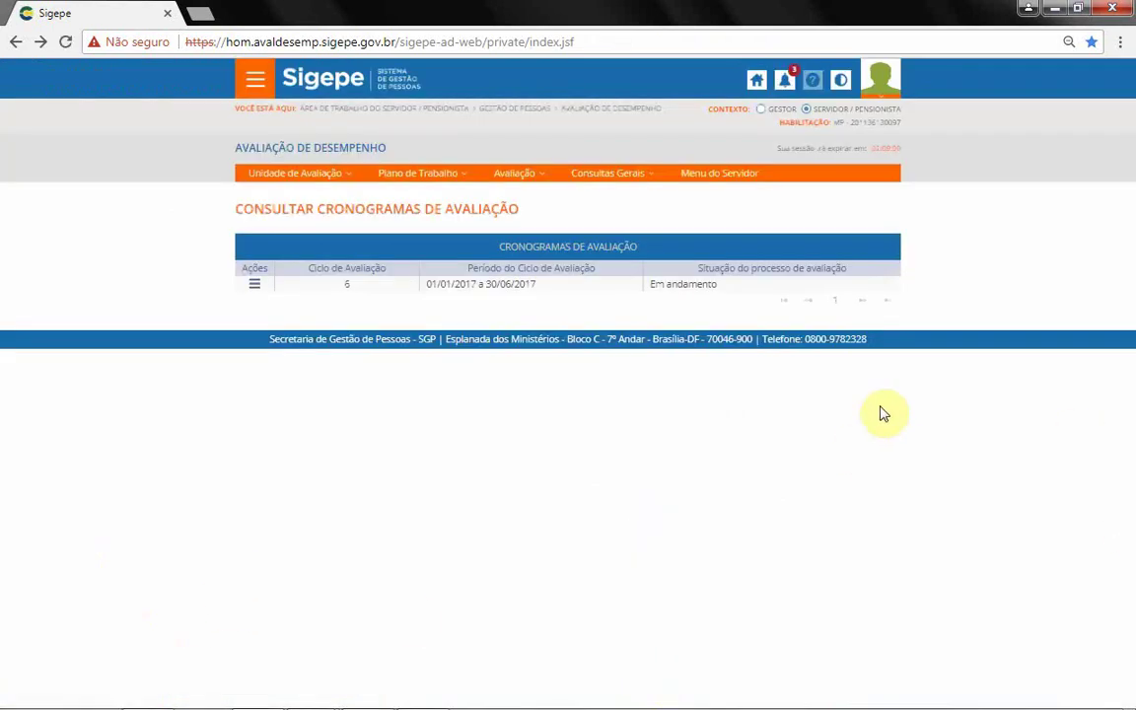
# - Open Elaborar Plano de Trabalho da Equipe and check the goal and acceptance status of the active team's employees
pyautogui.moveTo(419, 176)
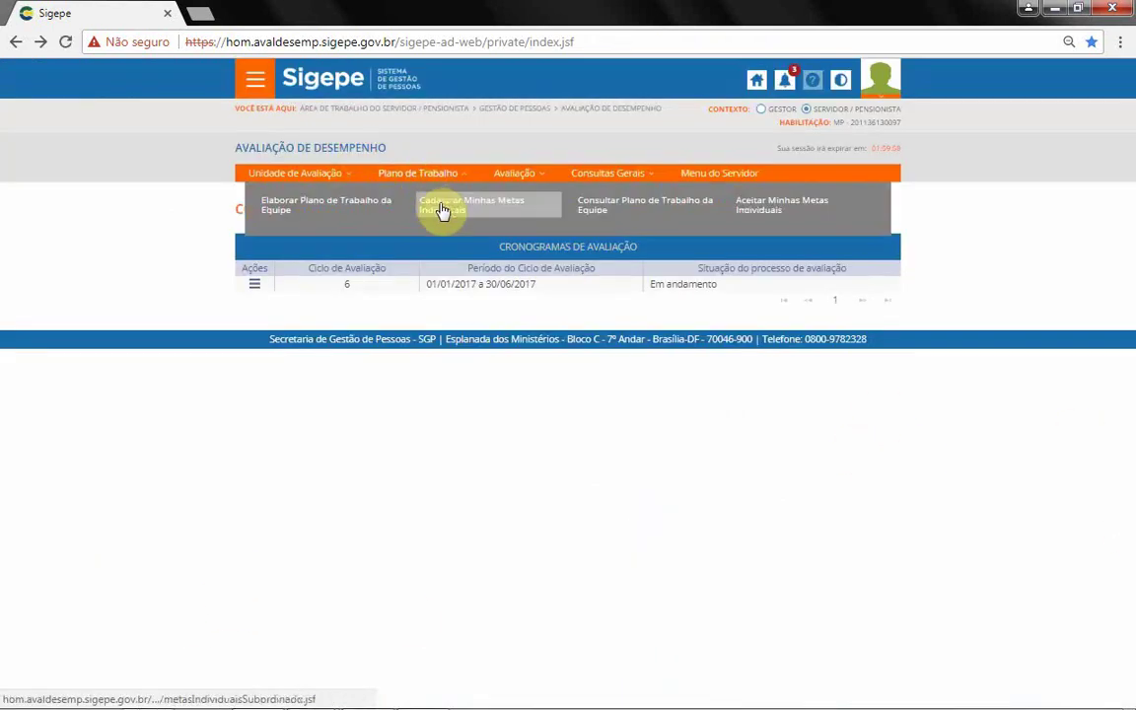
pyautogui.click(361, 216)
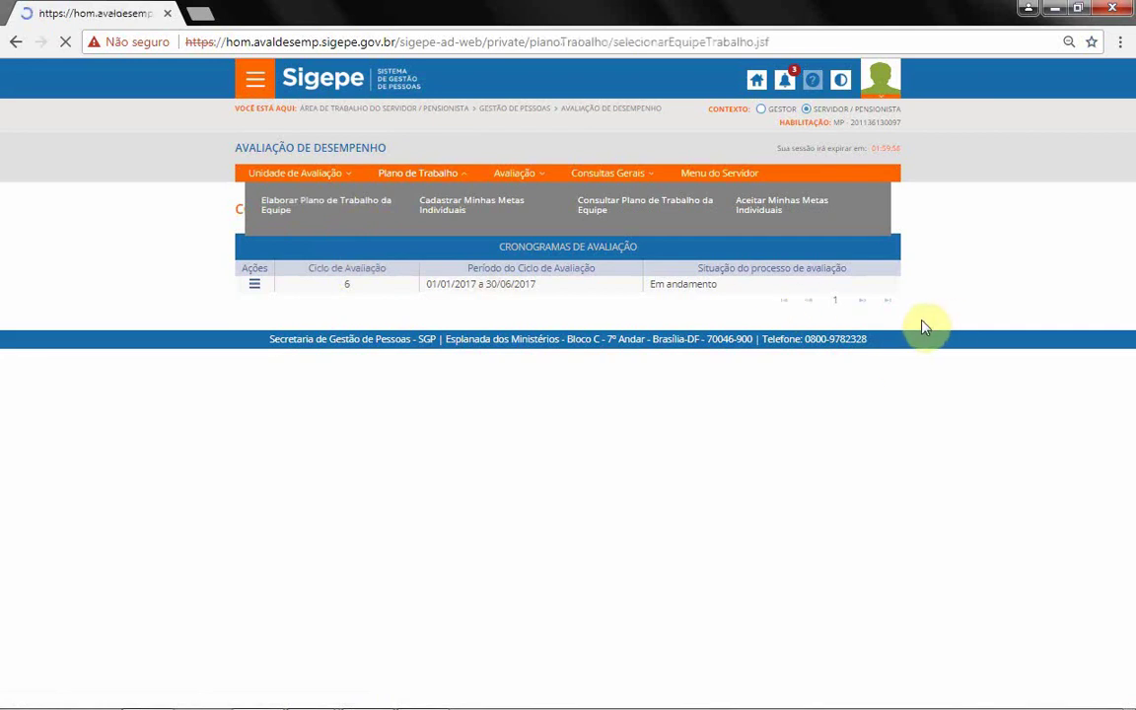
pyautogui.hotkey('ctrl', '+')
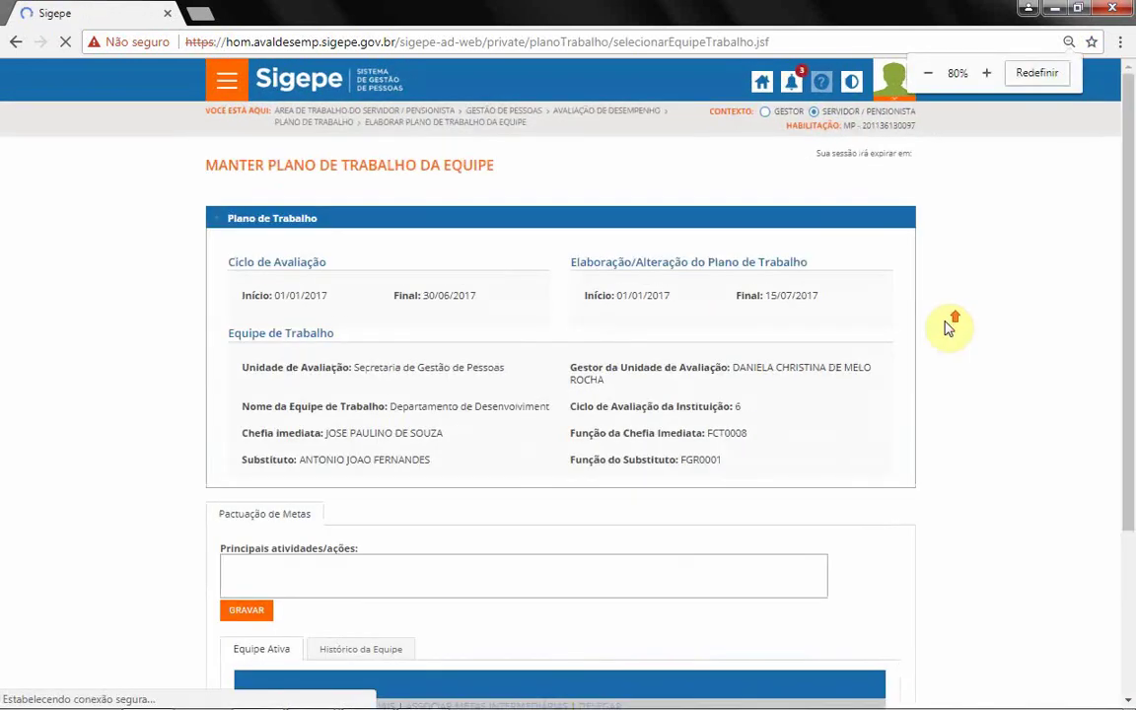
pyautogui.scroll(-5, 994, 372)
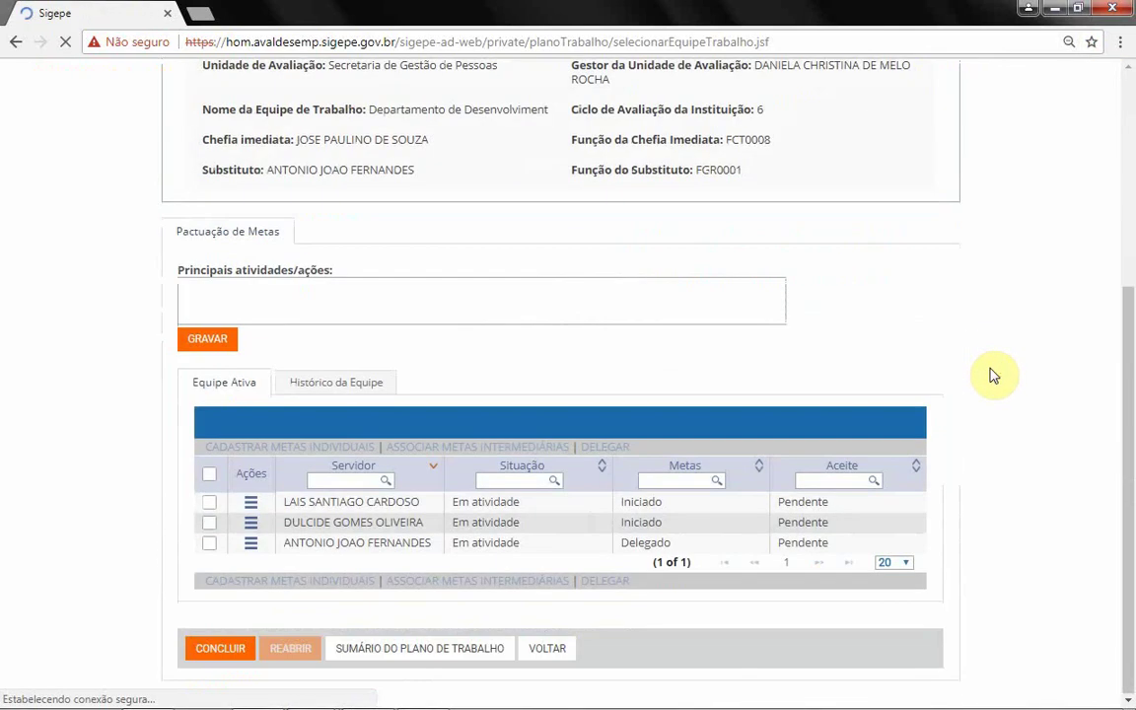
pyautogui.scroll(1, 789, 522)
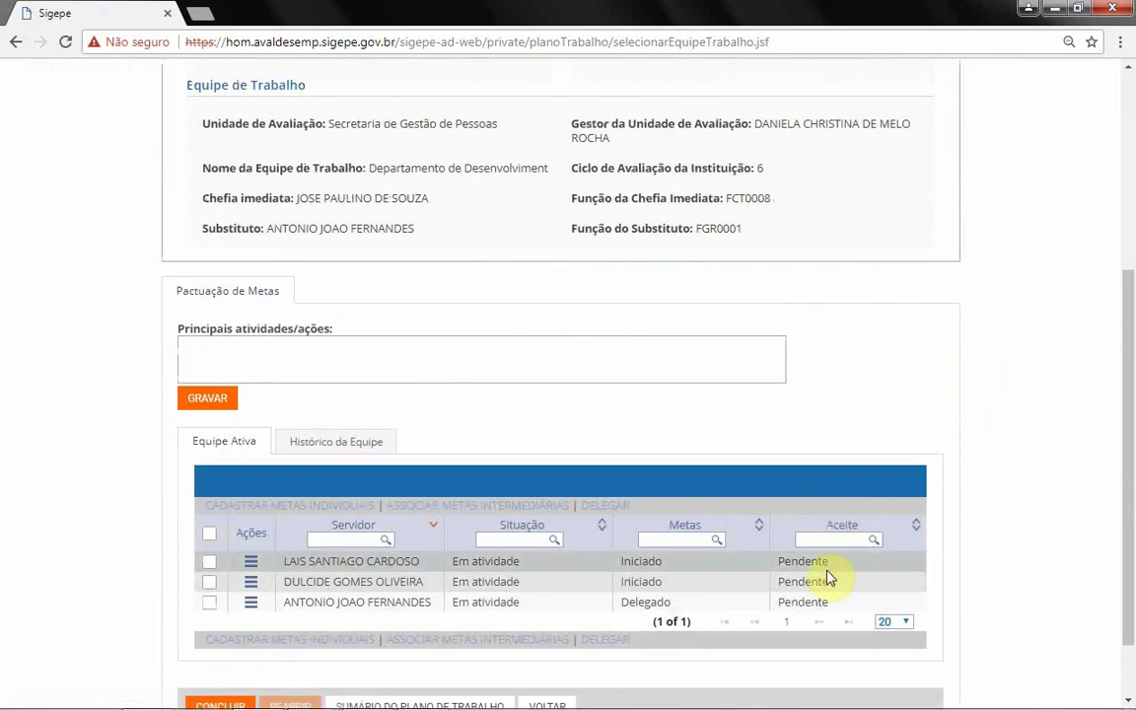
pyautogui.scroll(-1, 831, 578)
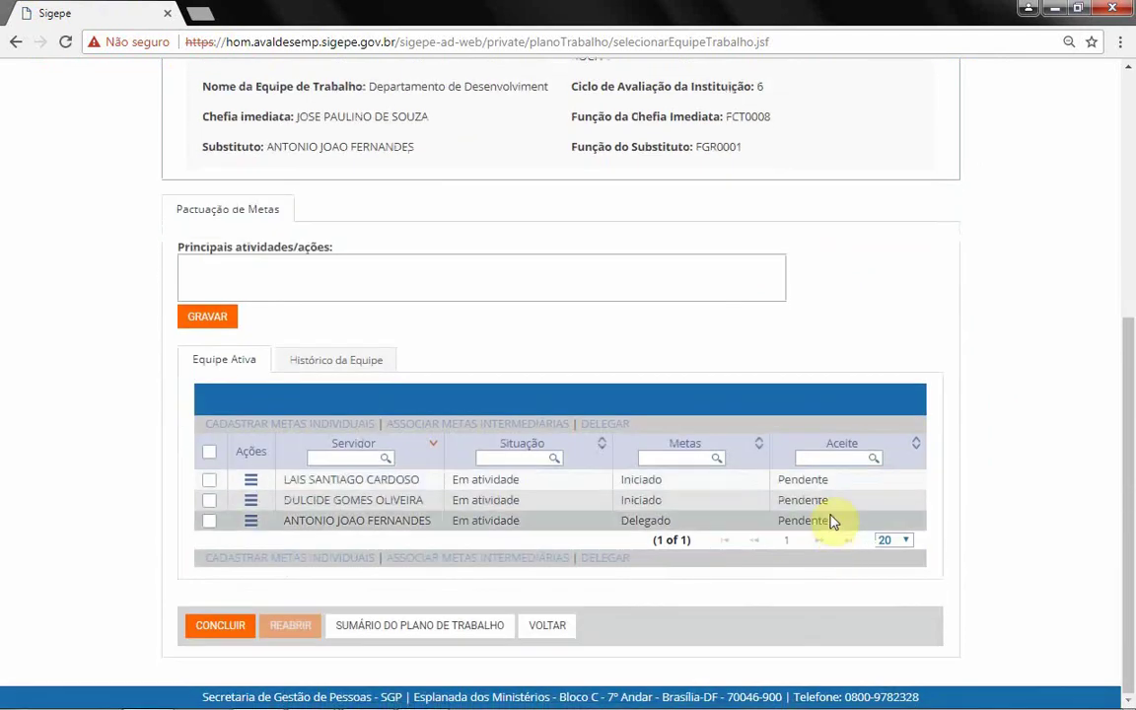